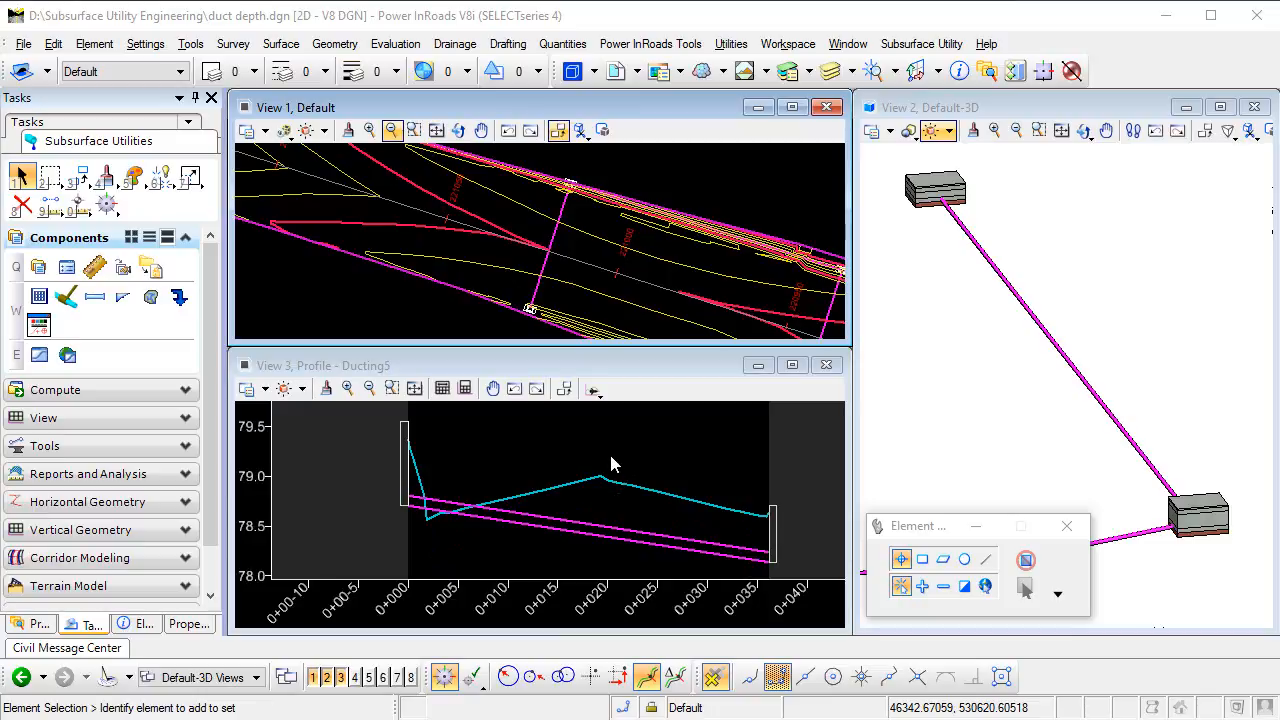
# Start a Profile Line Between Points in the Ducting5 profile view, with the terrain surface profile as the offset reference
pyautogui.click(564, 388)
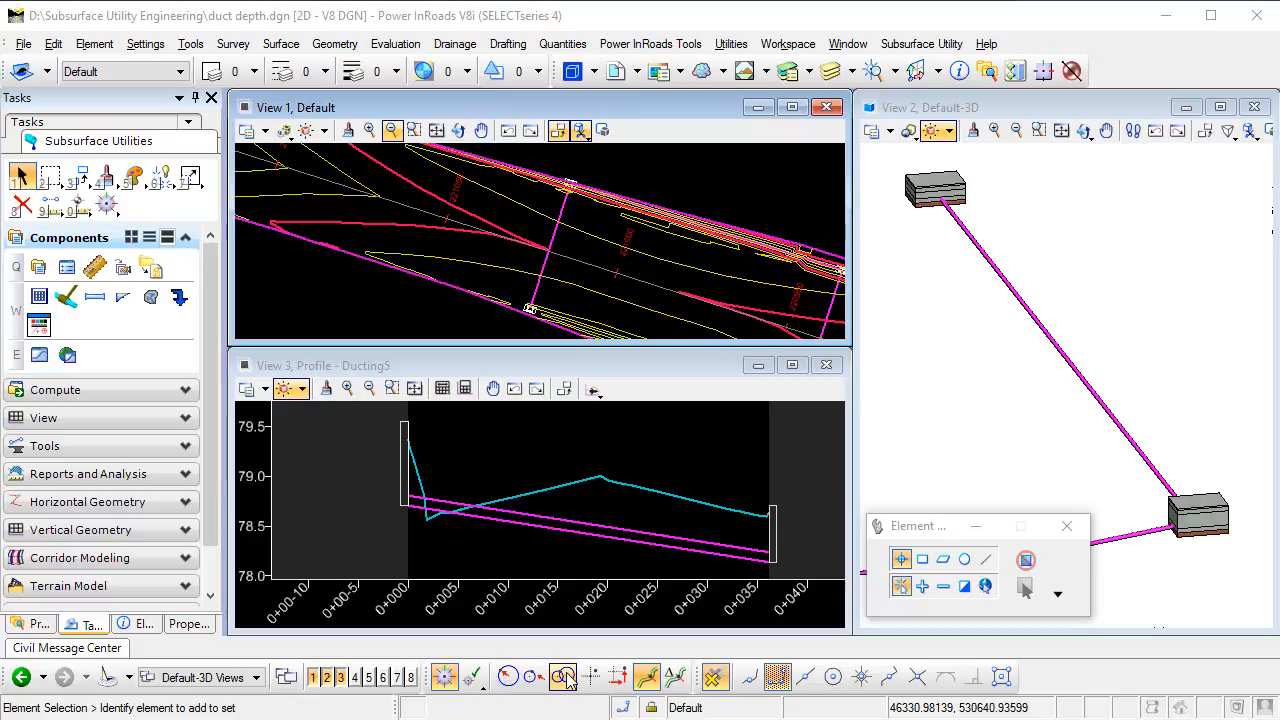
pyautogui.click(646, 679)
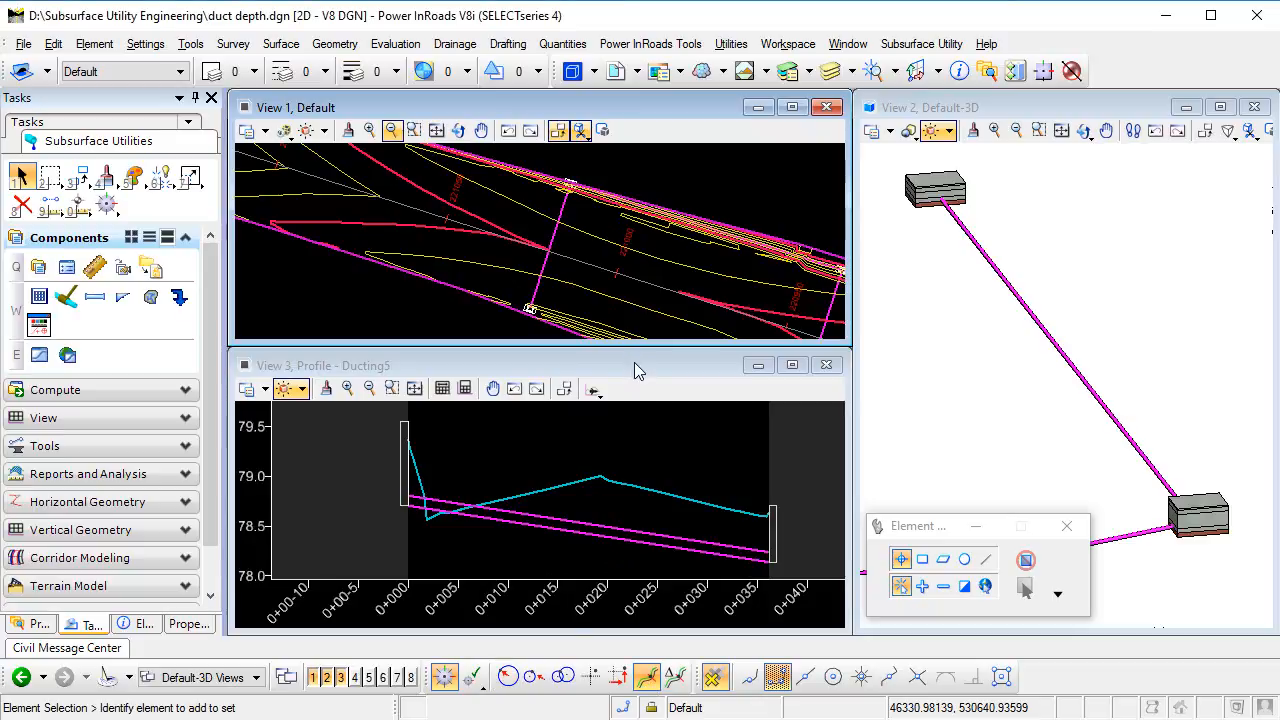
pyautogui.click(558, 366)
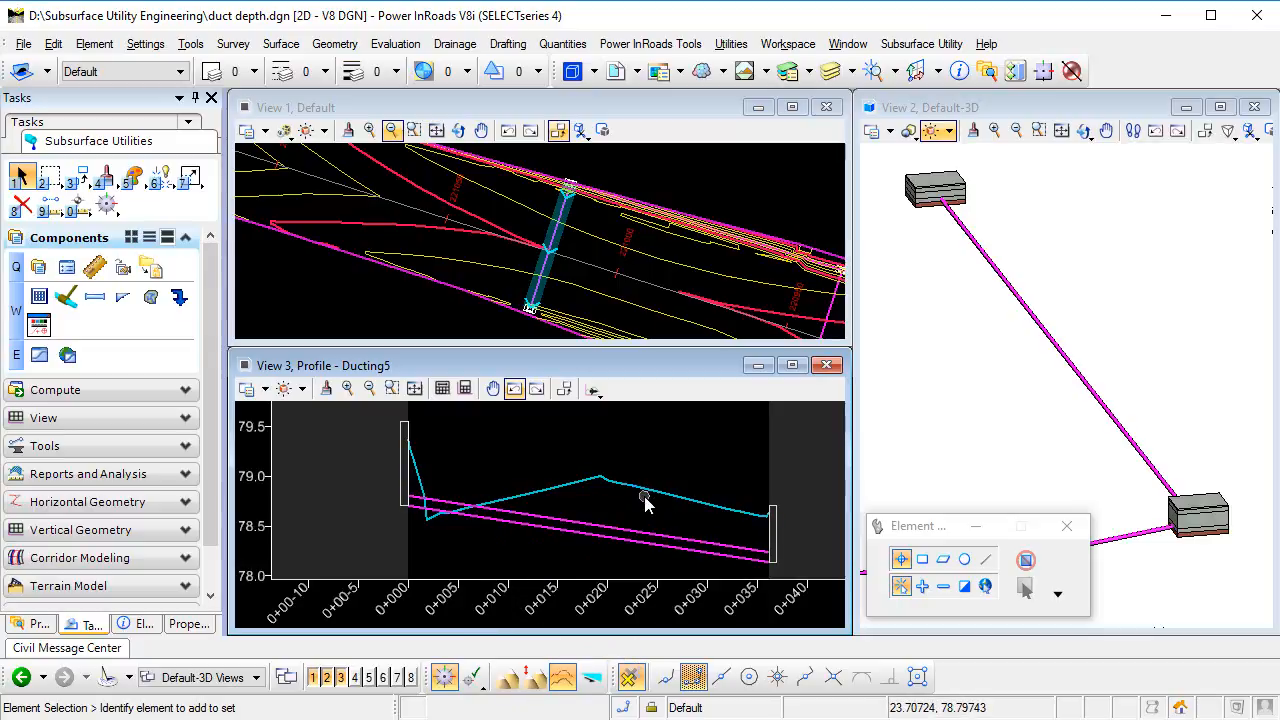
pyautogui.click(593, 389)
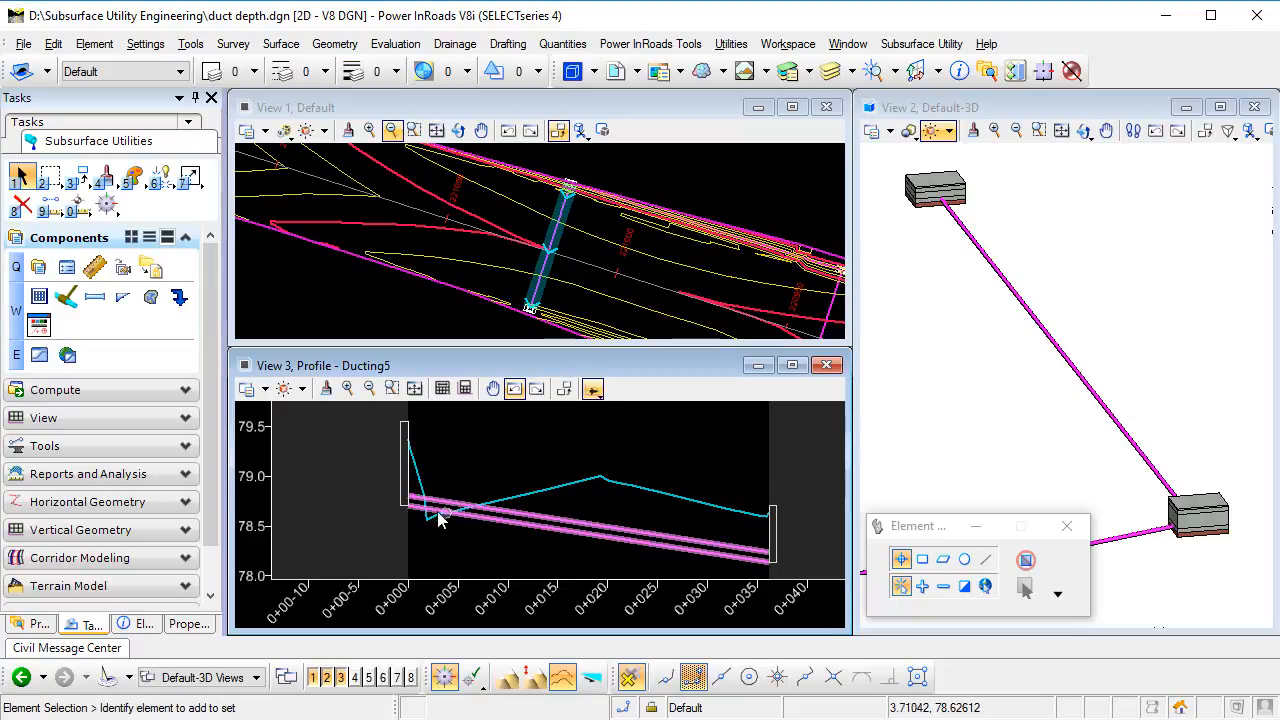
pyautogui.click(593, 389)
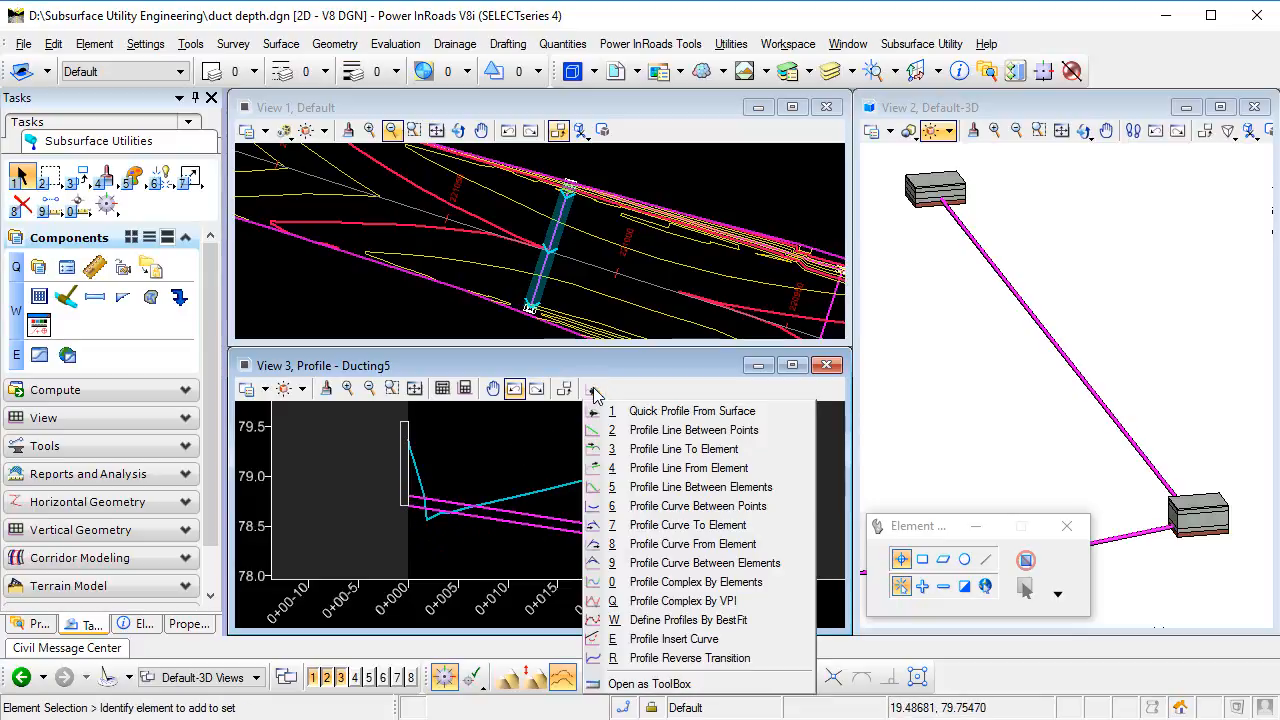
pyautogui.click(656, 440)
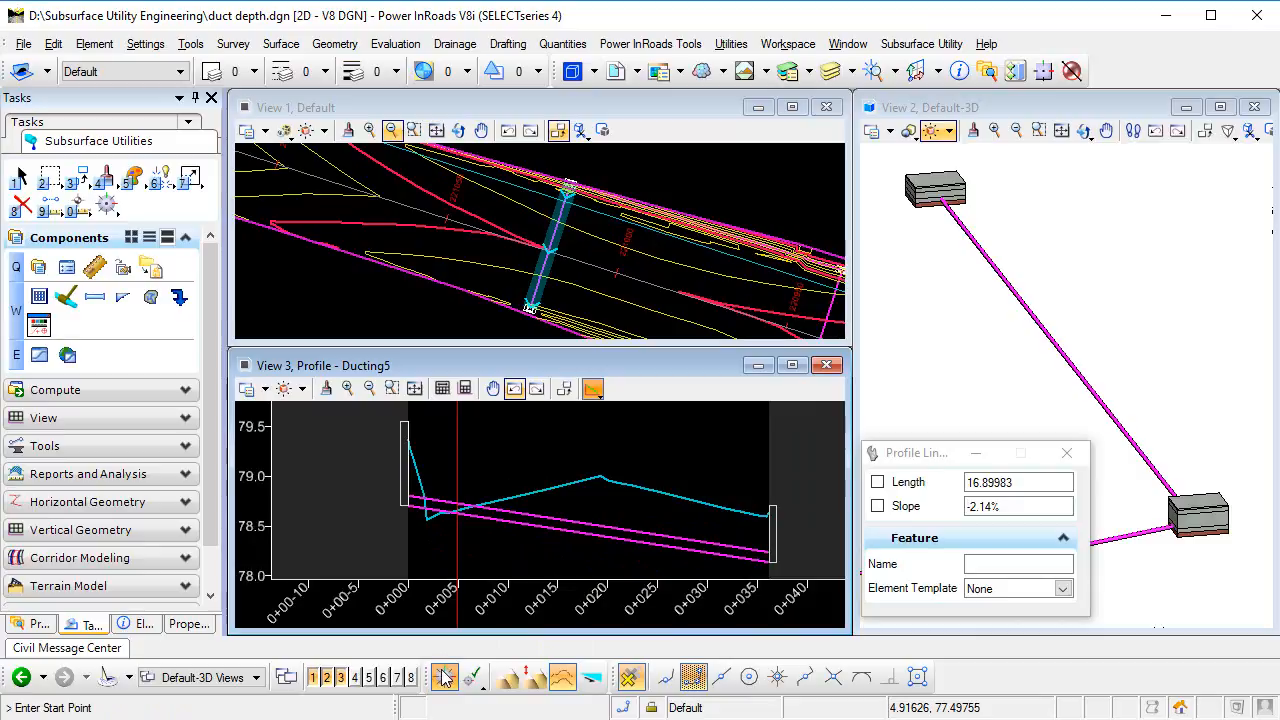
pyautogui.click(568, 679)
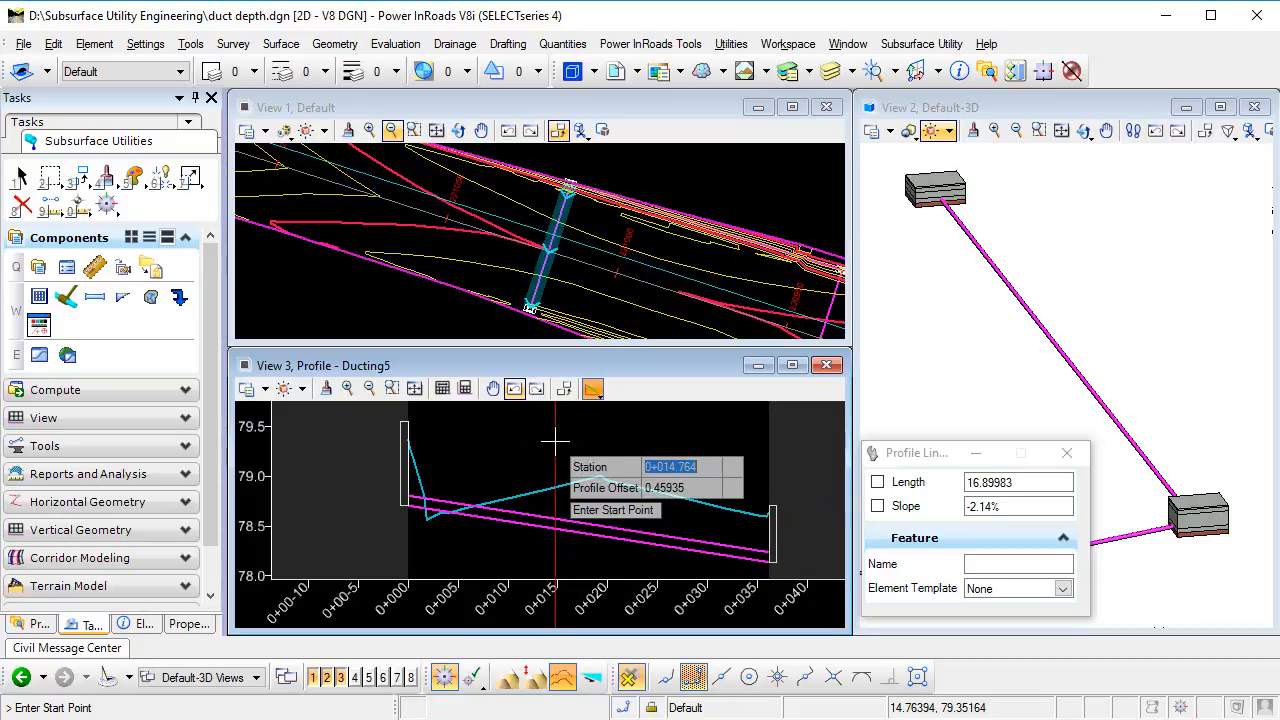
pyautogui.press('Return')
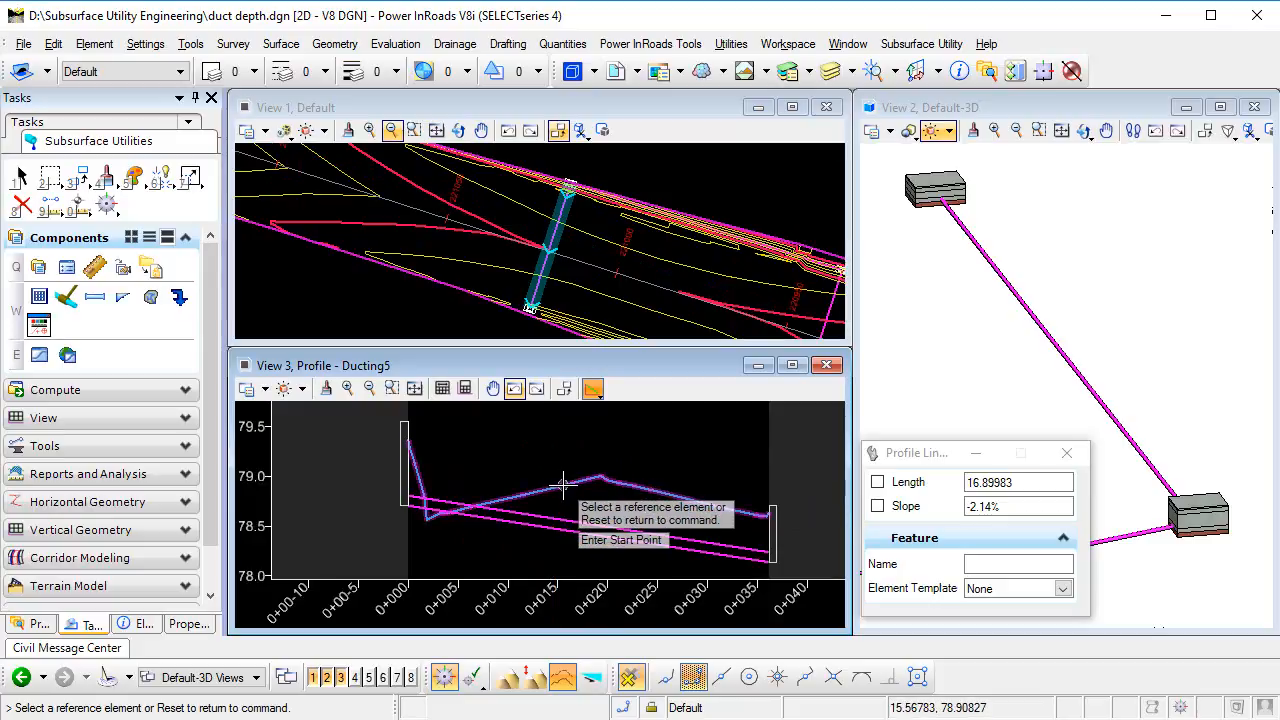
pyautogui.click(563, 486)
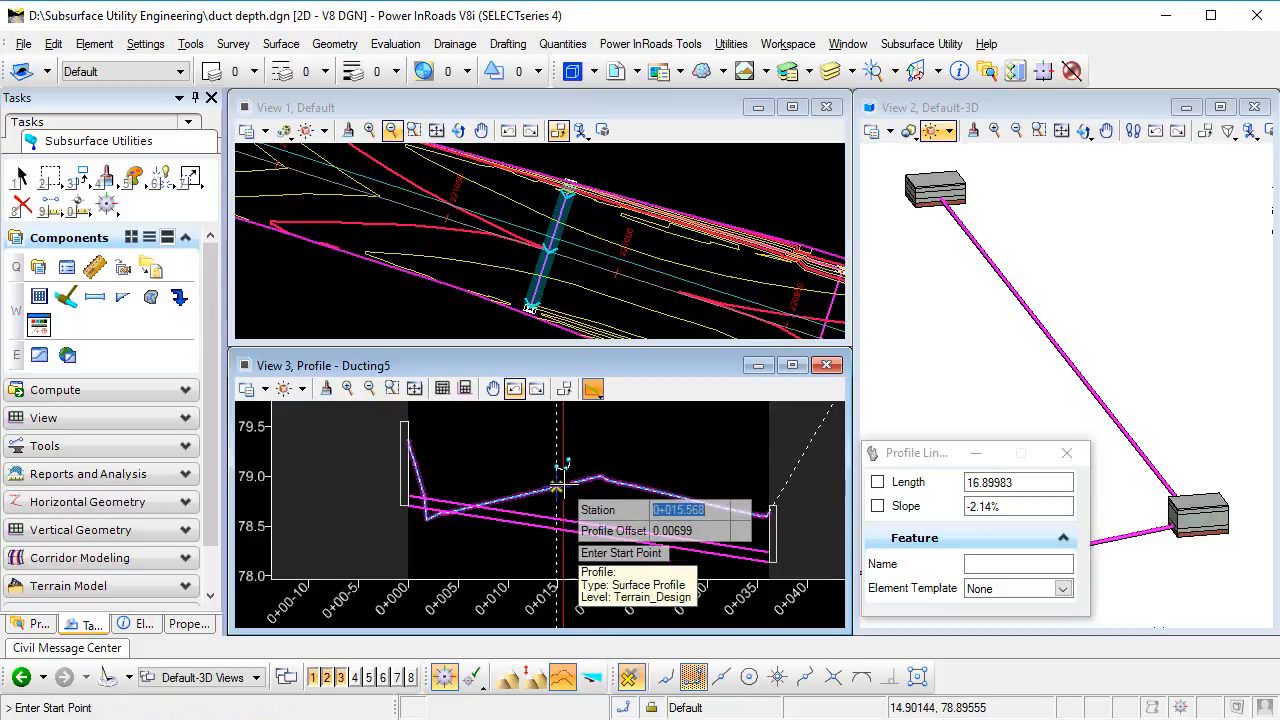
# Draw a profile line beneath the surface from station 0+001.801 to 0+019.386, with a profile offset of -0.75 at both ends
pyautogui.moveTo(595, 502); pyautogui.dragTo(586, 473, button='middle')
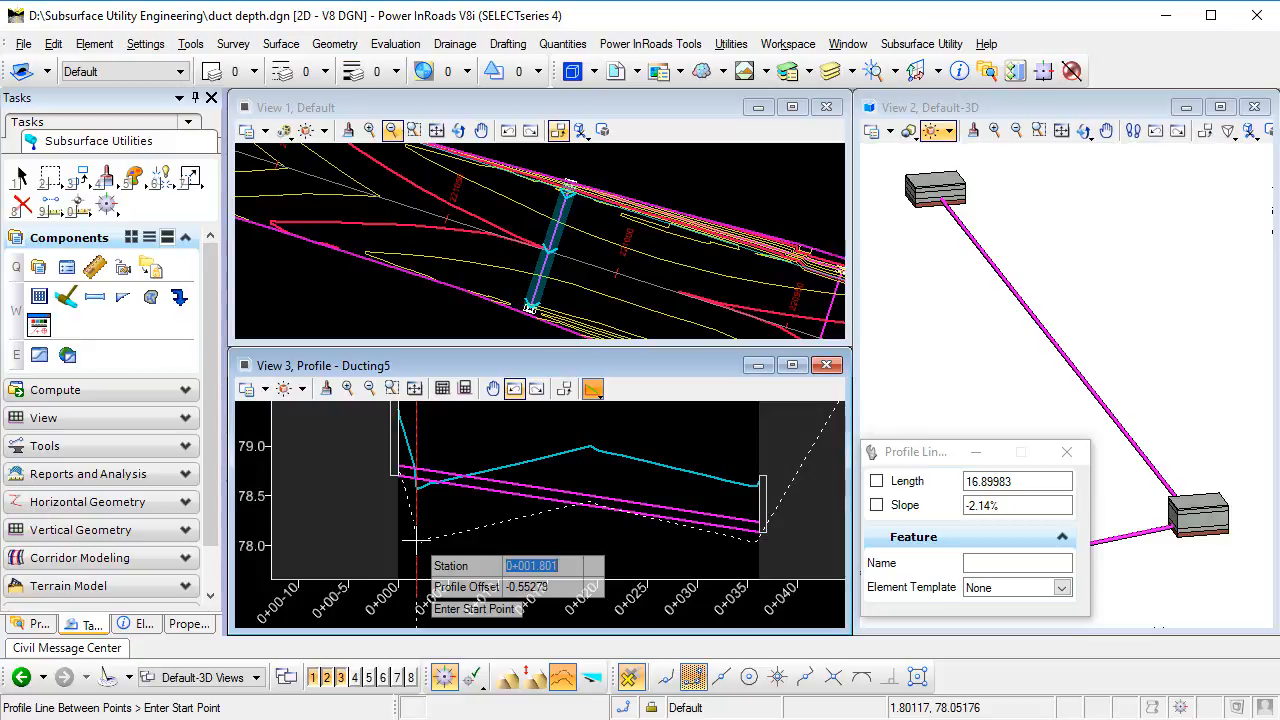
pyautogui.press('Tab')
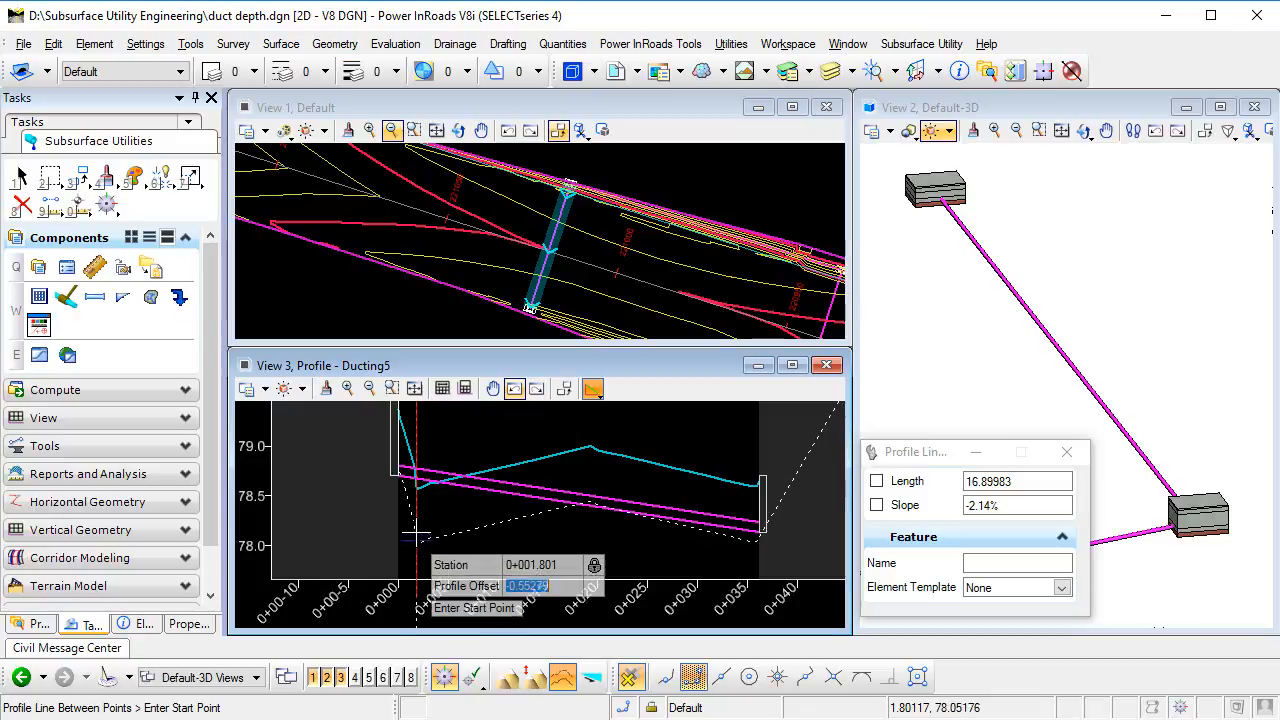
pyautogui.write('-0')
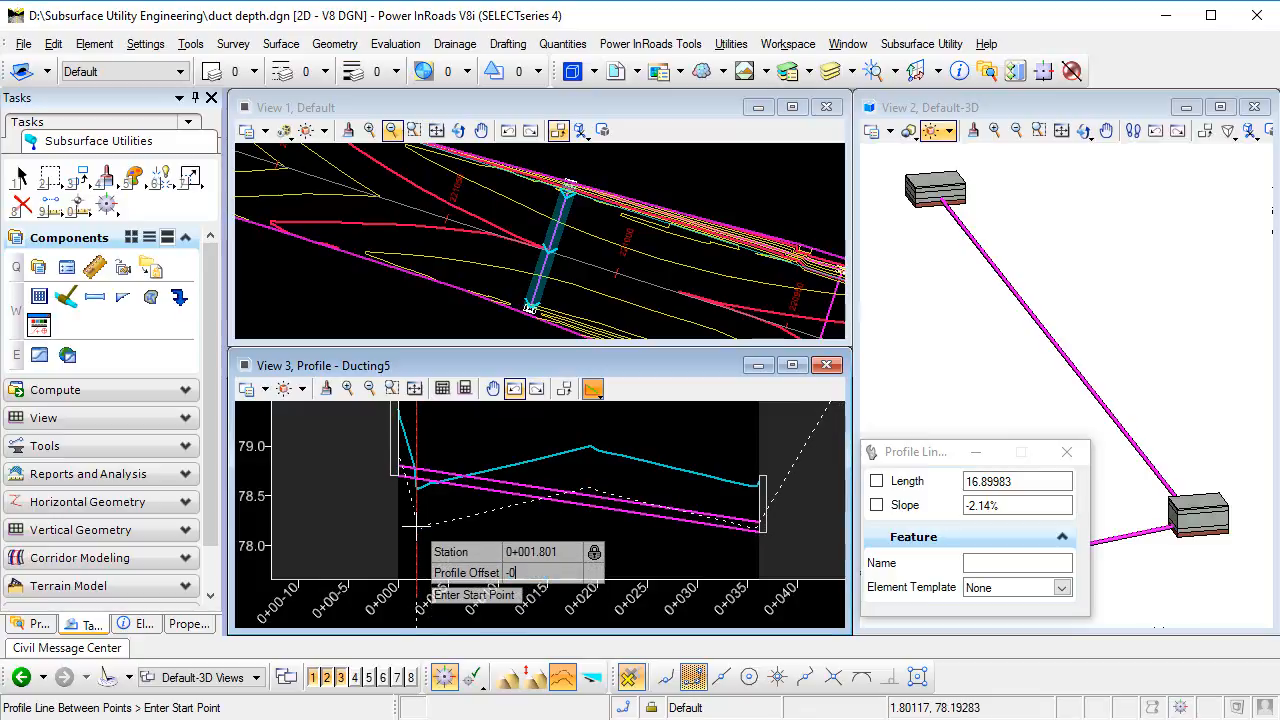
pyautogui.press('Tab')
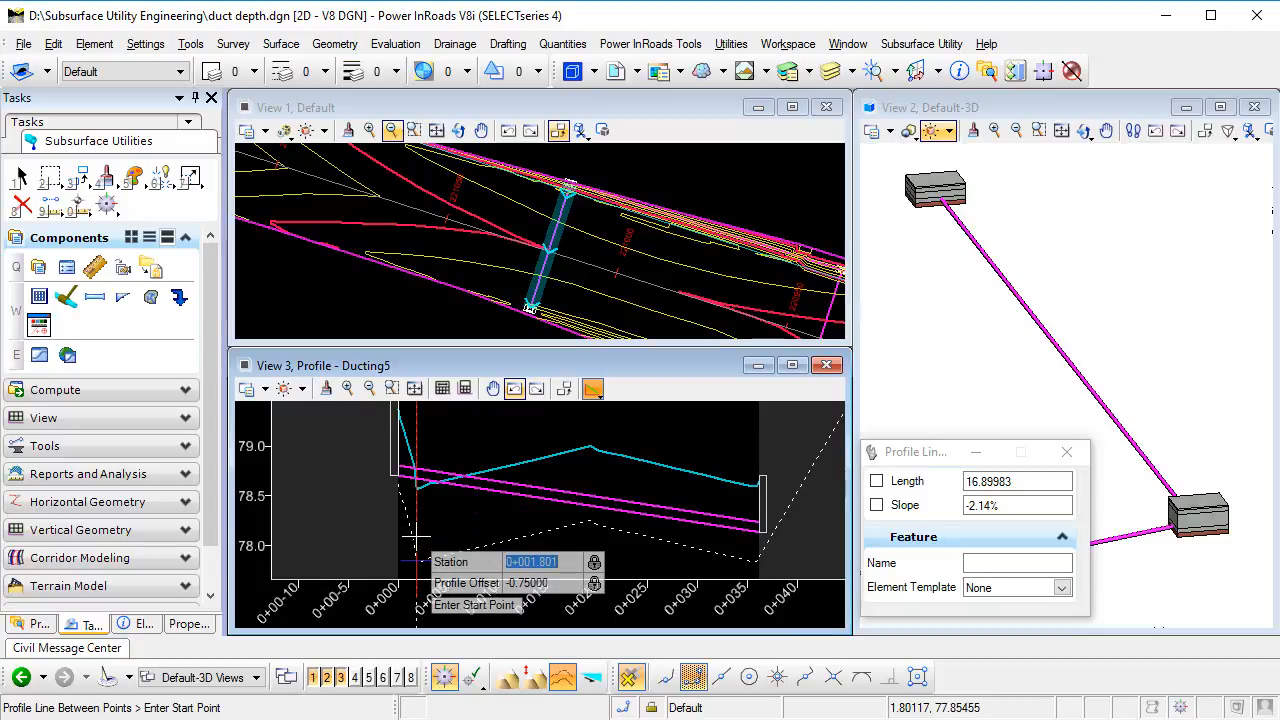
pyautogui.click(412, 537)
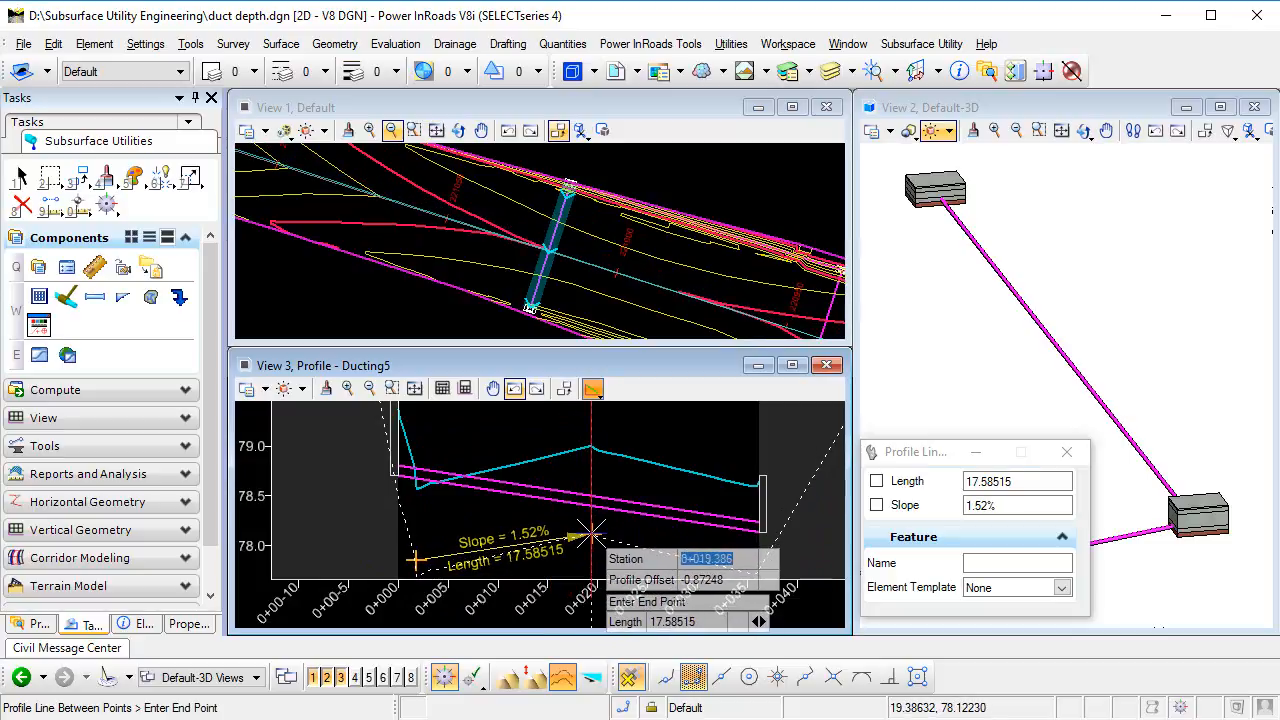
pyautogui.press('Return')
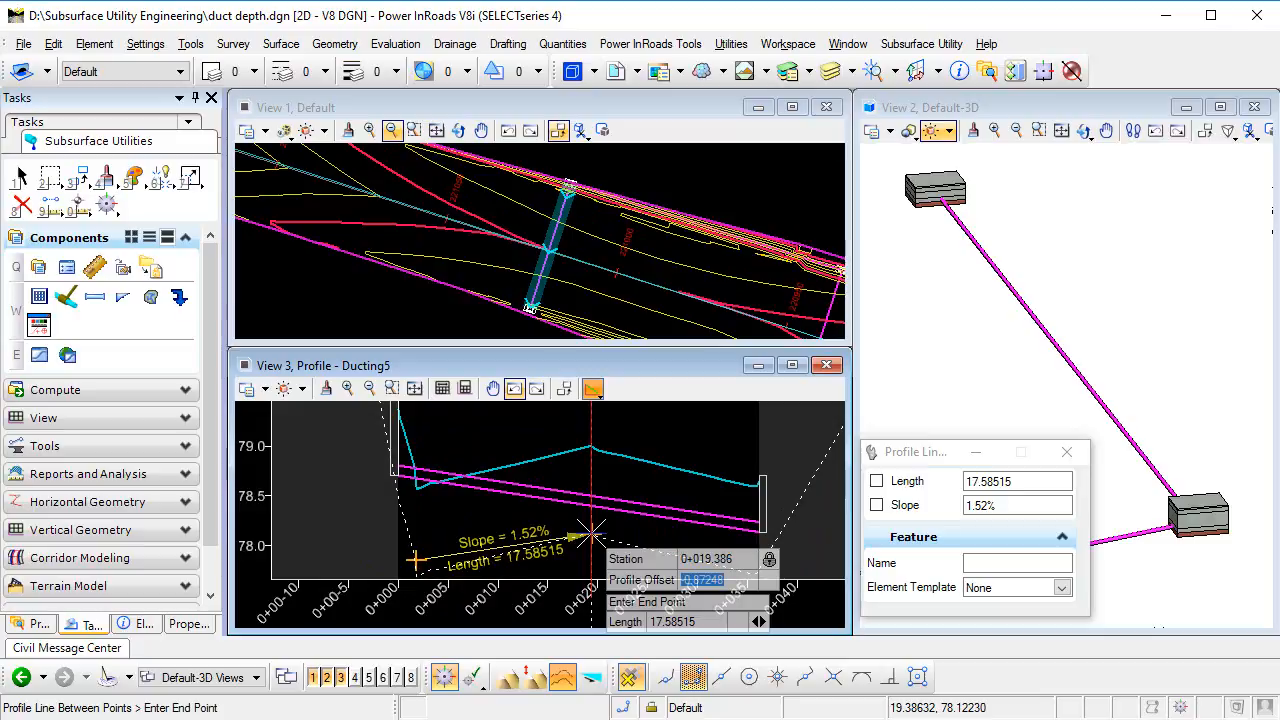
pyautogui.press('Return')
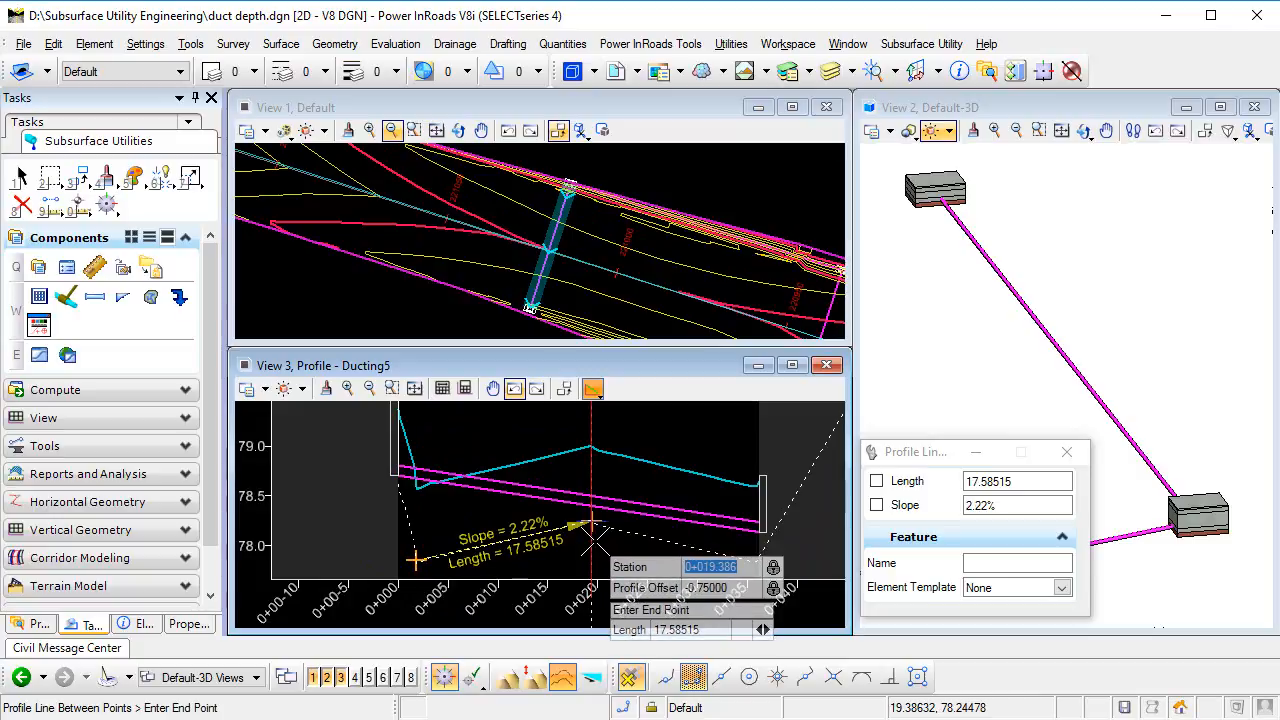
pyautogui.click(592, 528)
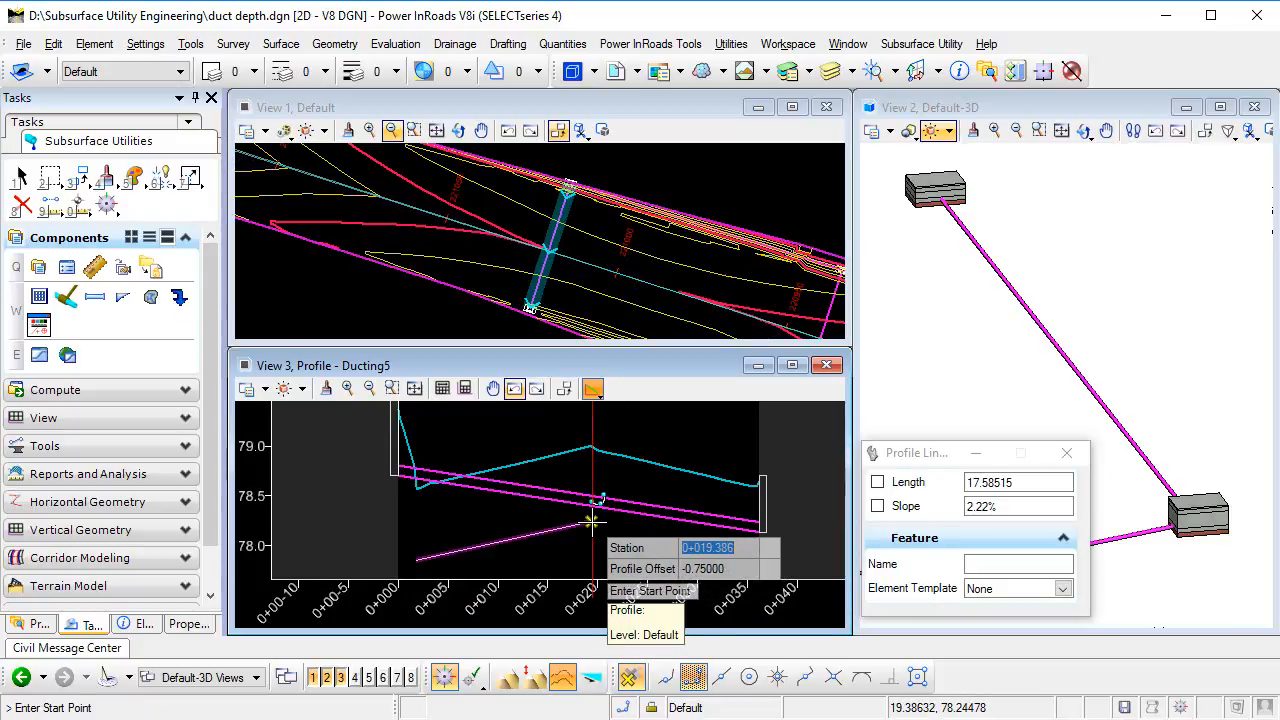
# Draw a second profile line from the end of the first to station 0+035.319 at a profile offset of -0.75
pyautogui.click(591, 521)
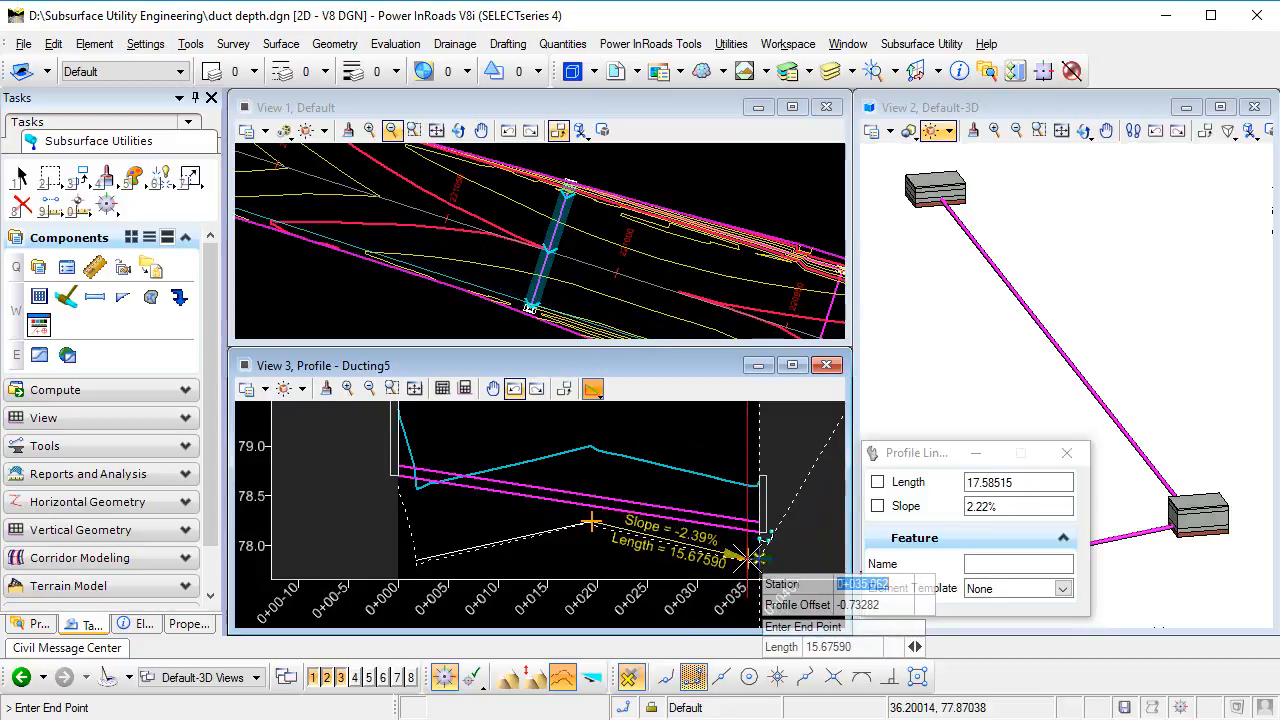
pyautogui.scroll(1, 748, 556)
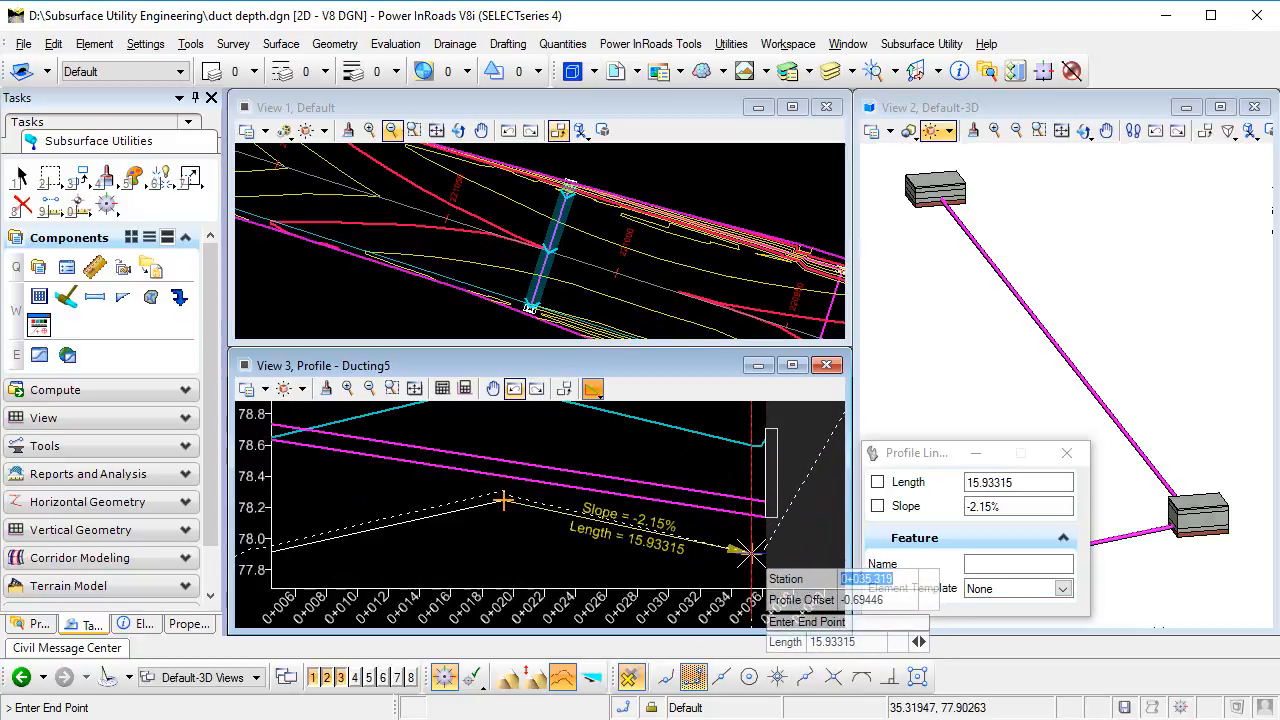
pyautogui.press('Tab')
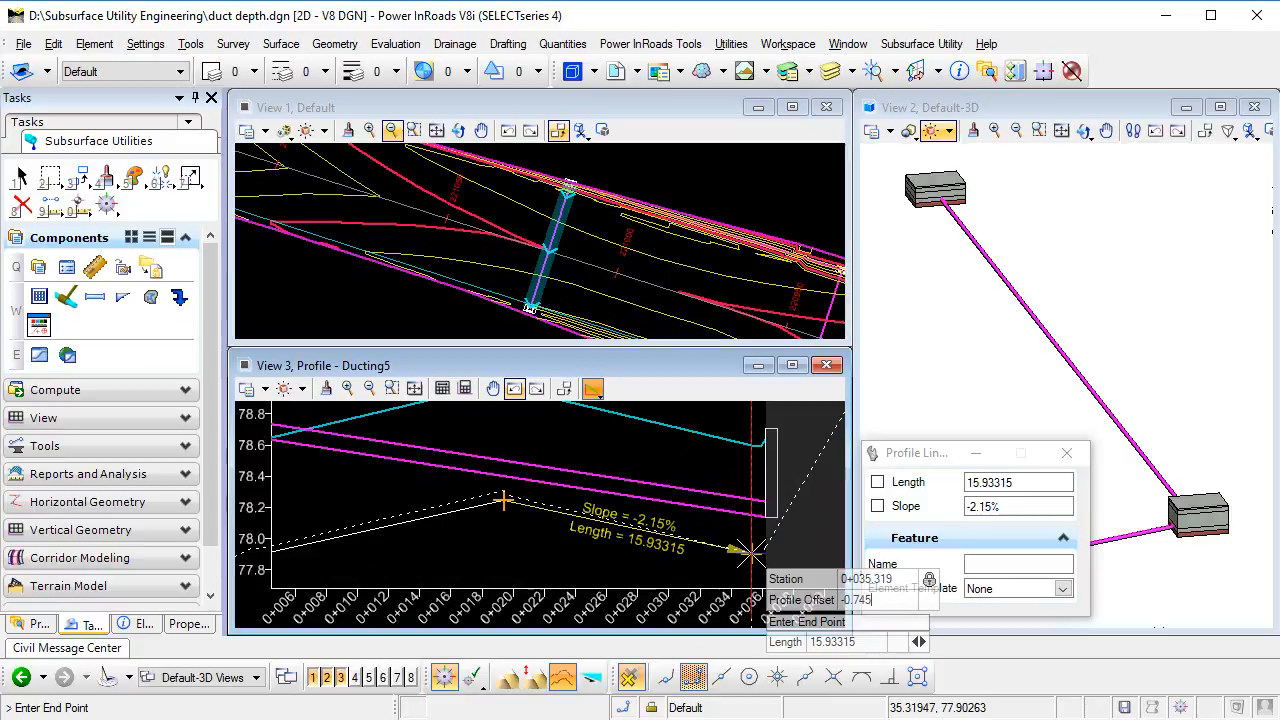
pyautogui.write('-0.75')
pyautogui.press('Tab')
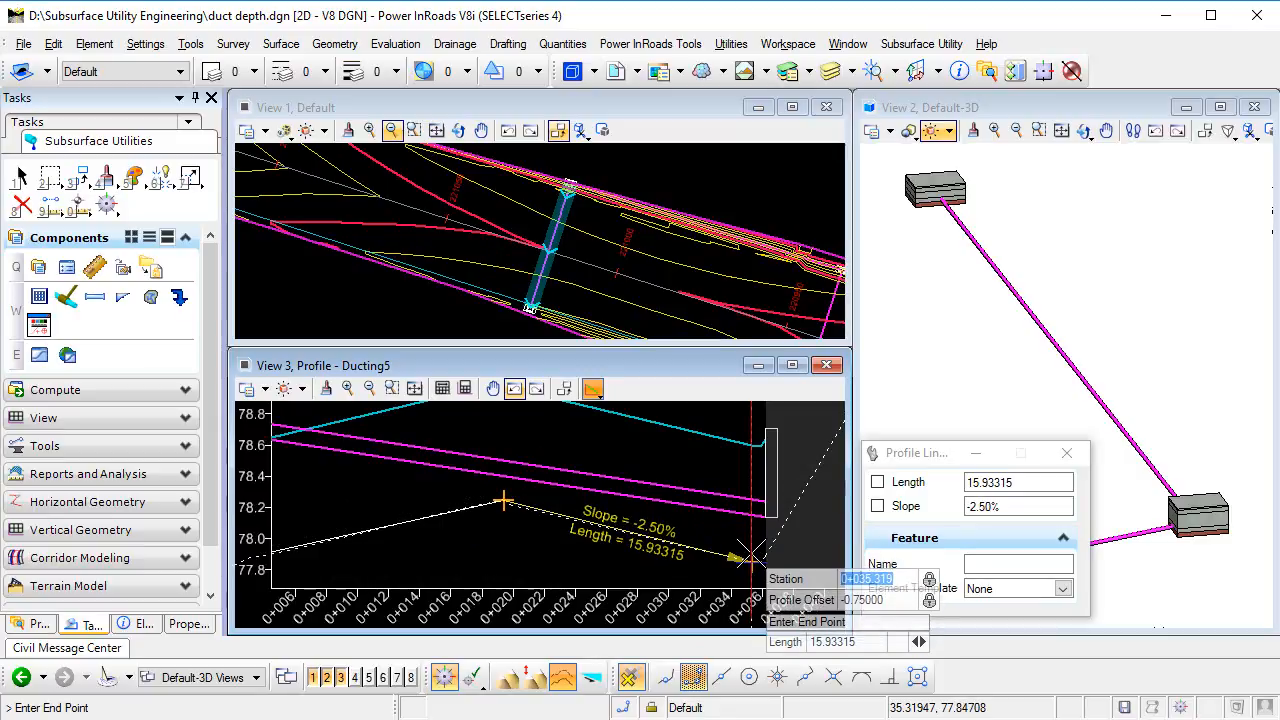
pyautogui.click(752, 556)
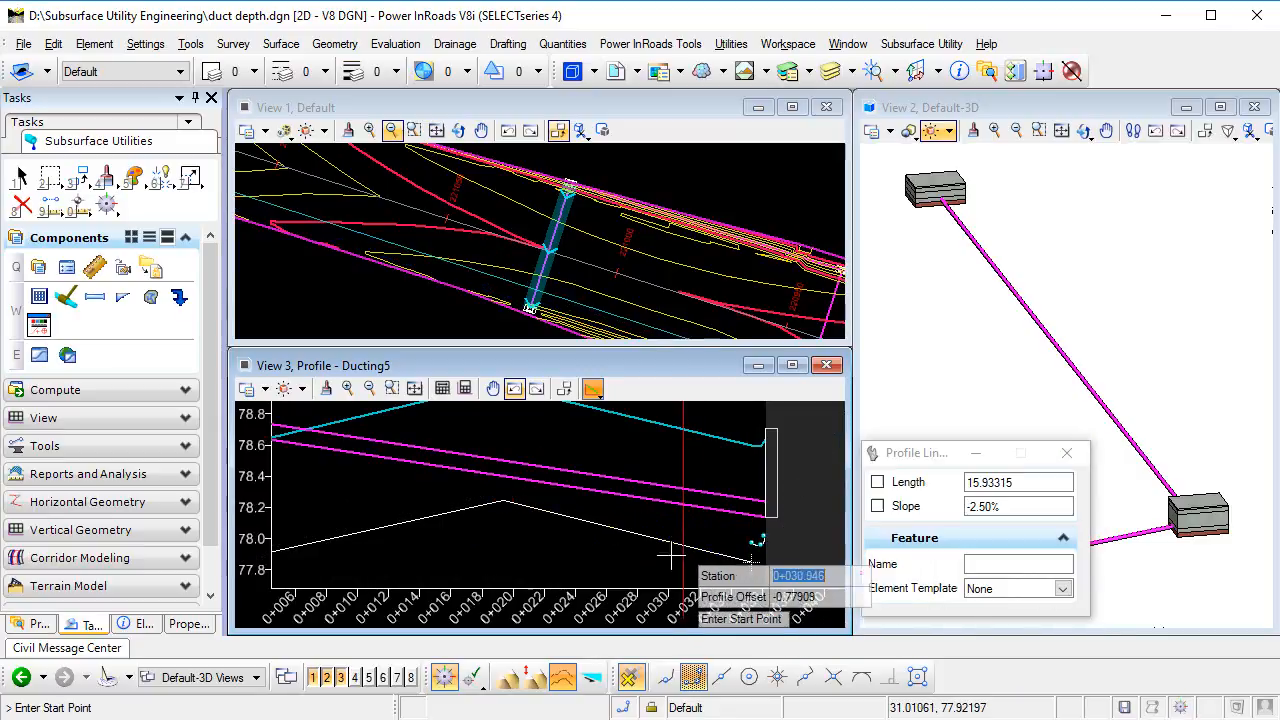
# Draw a profile line from the top of the duct at its start node down to the start of the first offset line
pyautogui.scroll(-1, 649, 566)
pyautogui.moveTo(649, 566); pyautogui.dragTo(719, 543, button='middle')
pyautogui.scroll(-2, 719, 543)
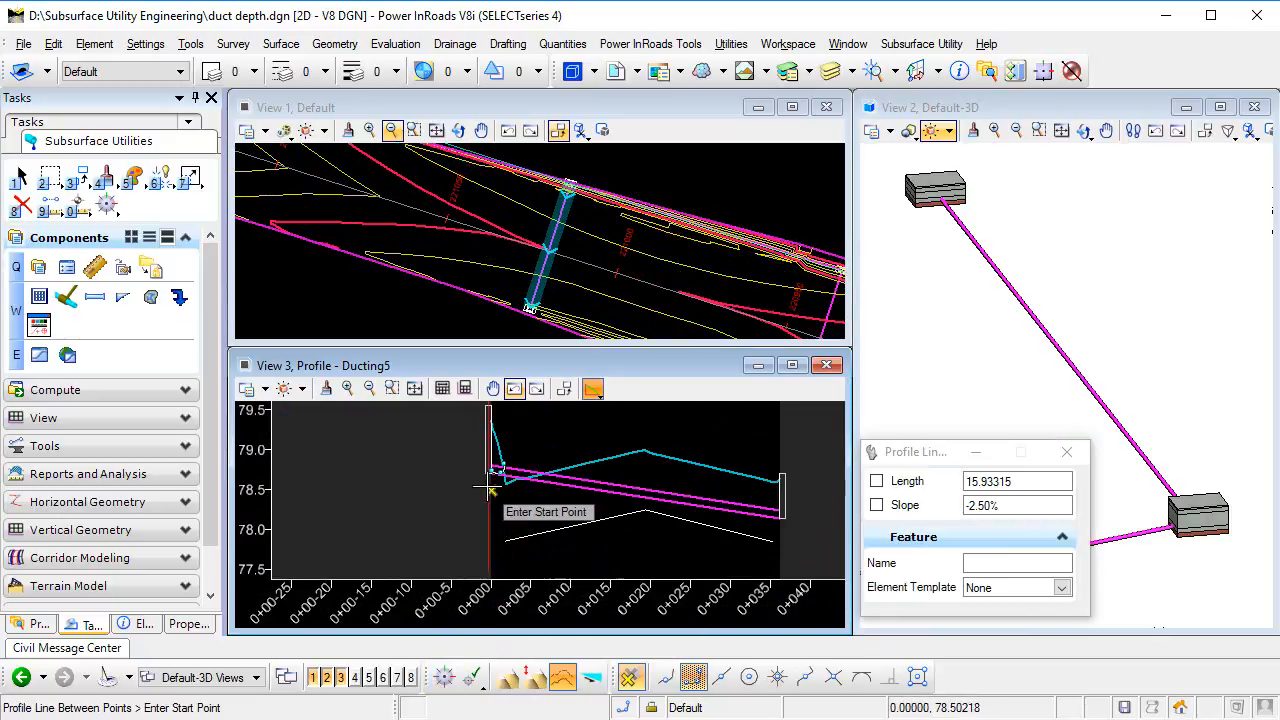
pyautogui.scroll(3, 505, 485)
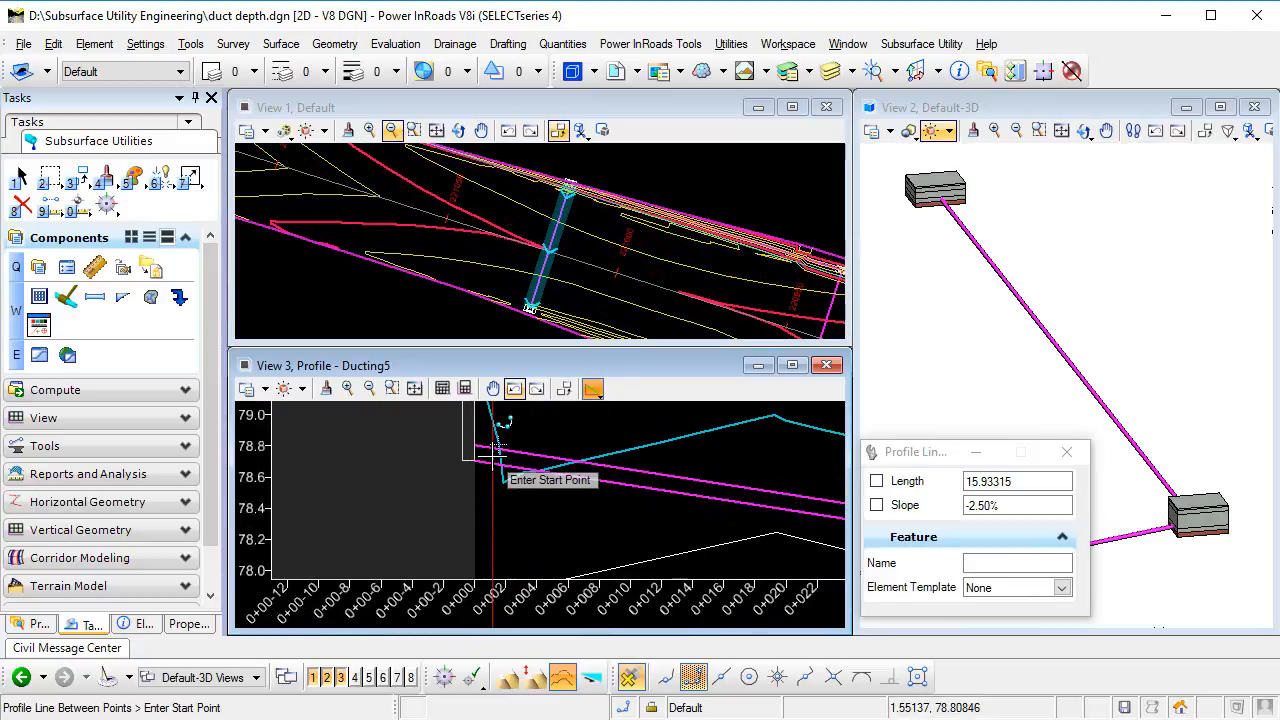
pyautogui.scroll(2, 497, 415)
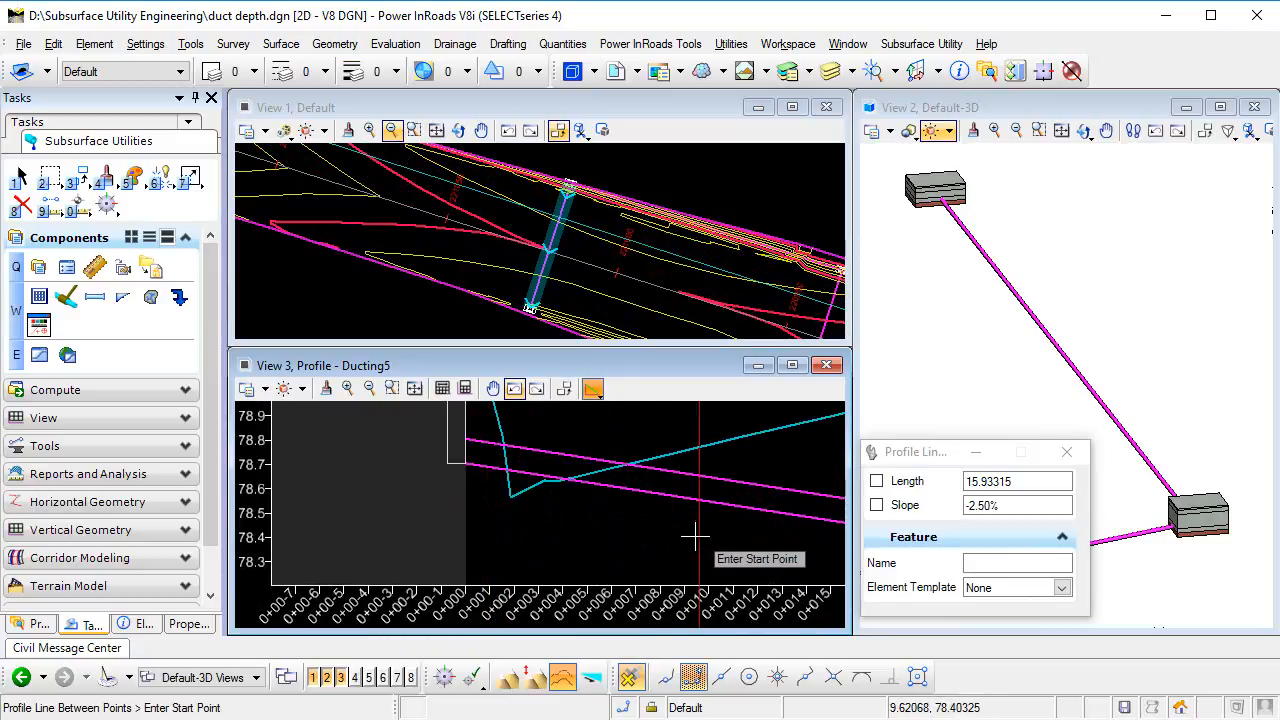
pyautogui.click(465, 440)
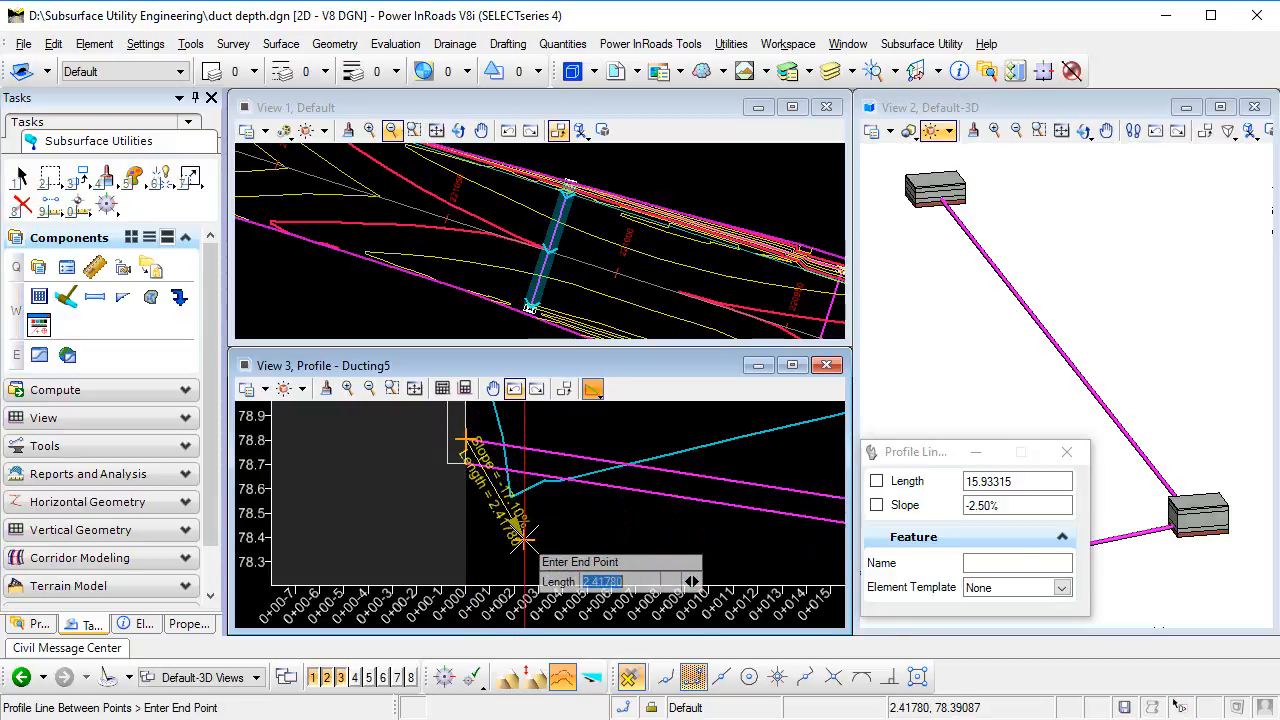
pyautogui.moveTo(521, 535); pyautogui.dragTo(500, 477, button='middle')
pyautogui.scroll(-2, 500, 477)
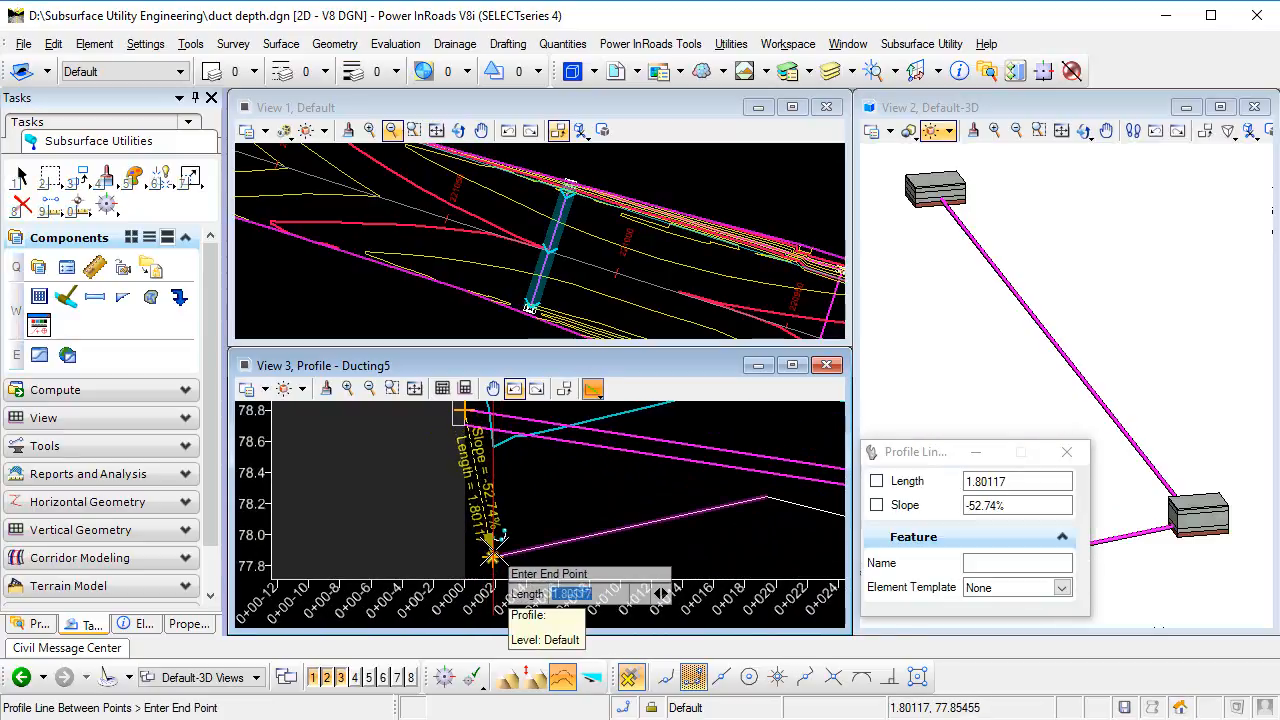
pyautogui.click(491, 556)
# Draw a profile line from the end of the second offset line up to the top of the duct at its end node
pyautogui.moveTo(580, 423); pyautogui.dragTo(406, 466, button='middle')
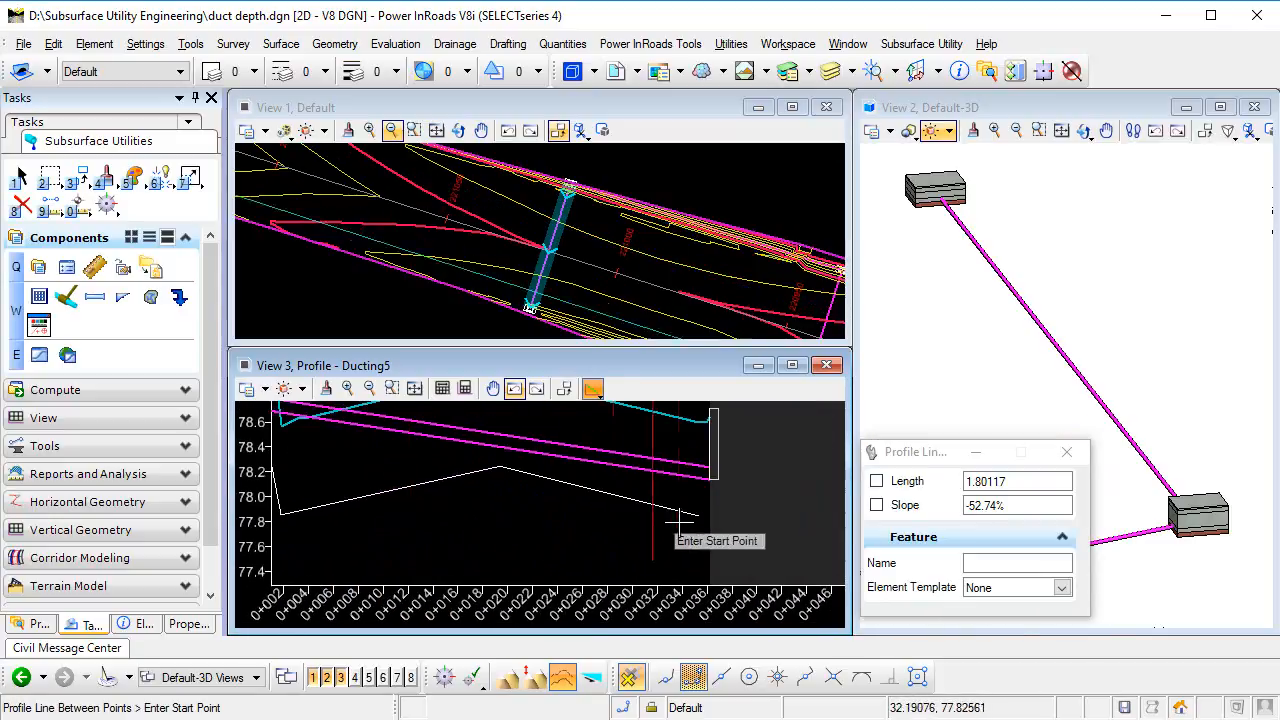
pyautogui.scroll(3, 680, 520)
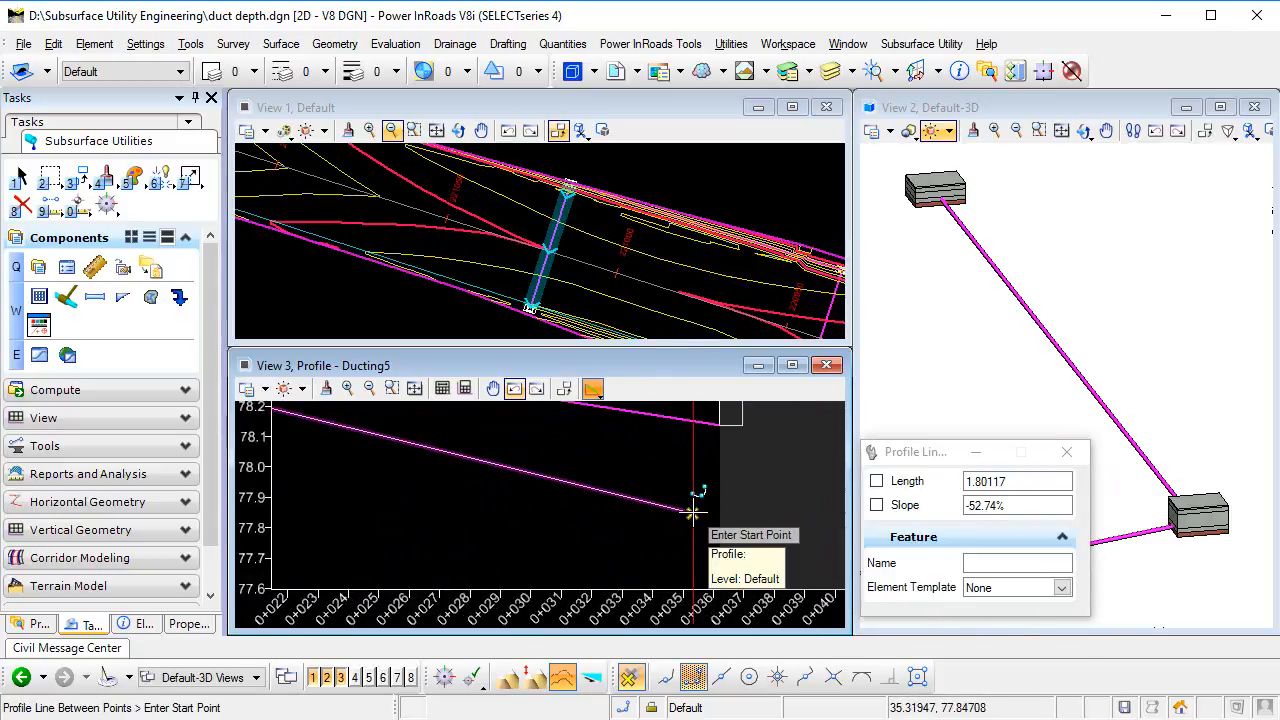
pyautogui.click(692, 510)
pyautogui.moveTo(695, 505); pyautogui.dragTo(790, 579, button='middle')
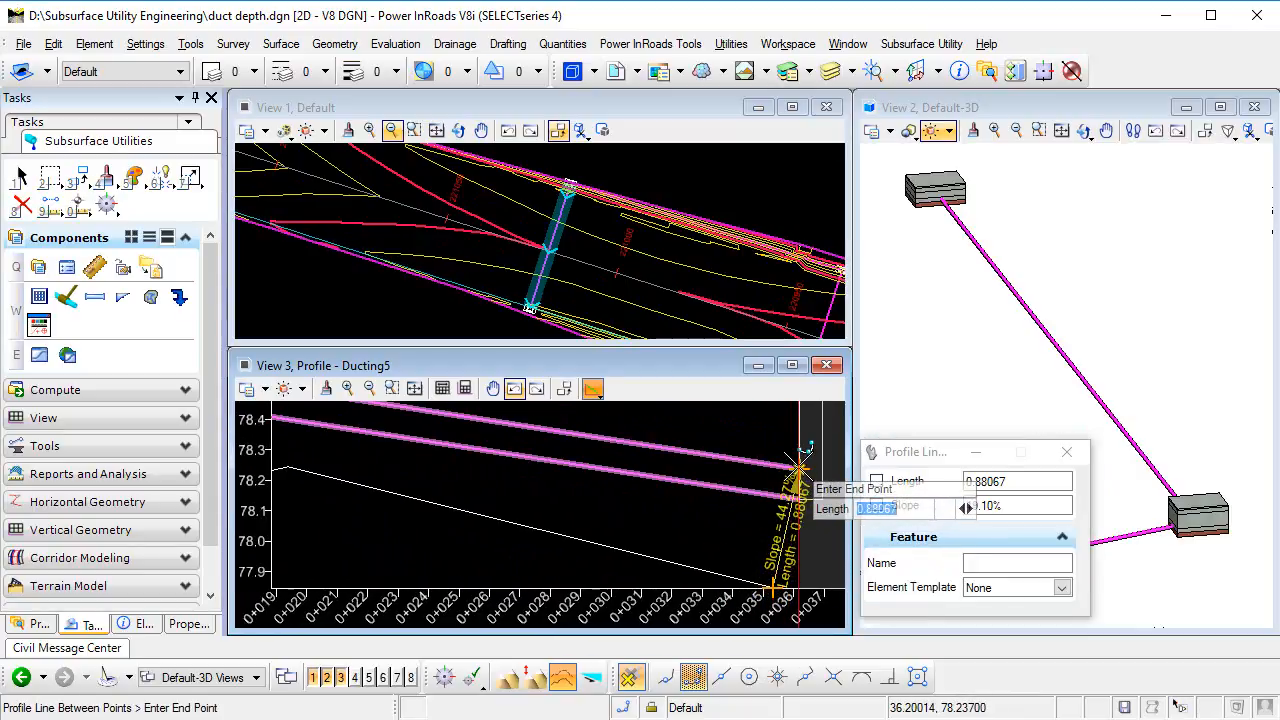
pyautogui.click(802, 460)
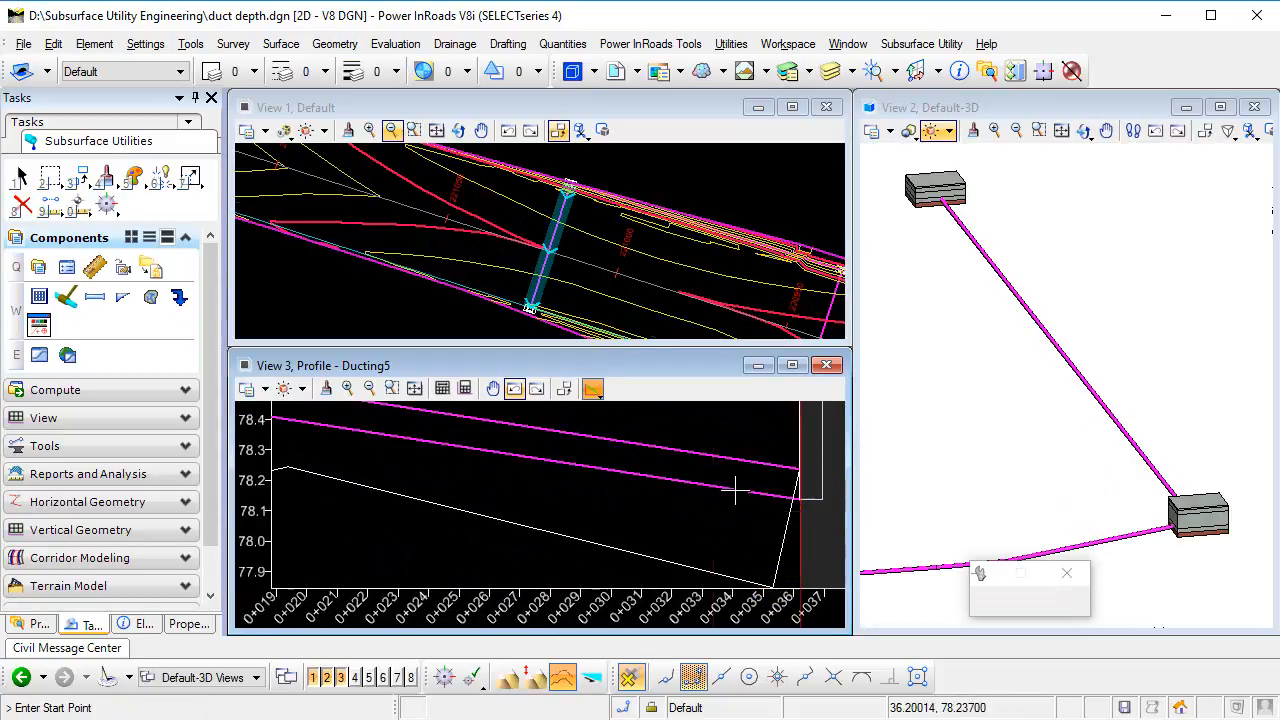
# Join the two offset profile lines and their end connectors into one complex profile, using the Automatic method with a maximum gap of 0.01
pyautogui.scroll(-3, 600, 528)
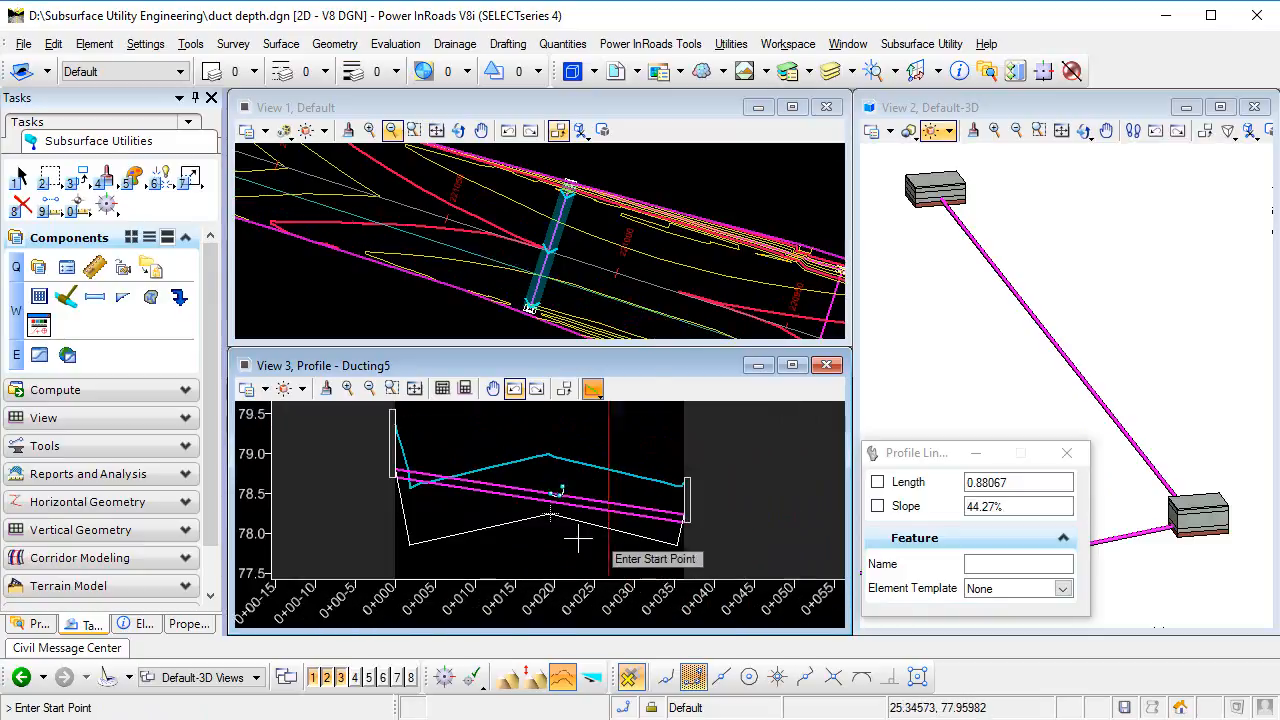
pyautogui.moveTo(577, 531); pyautogui.dragTo(537, 503, button='middle')
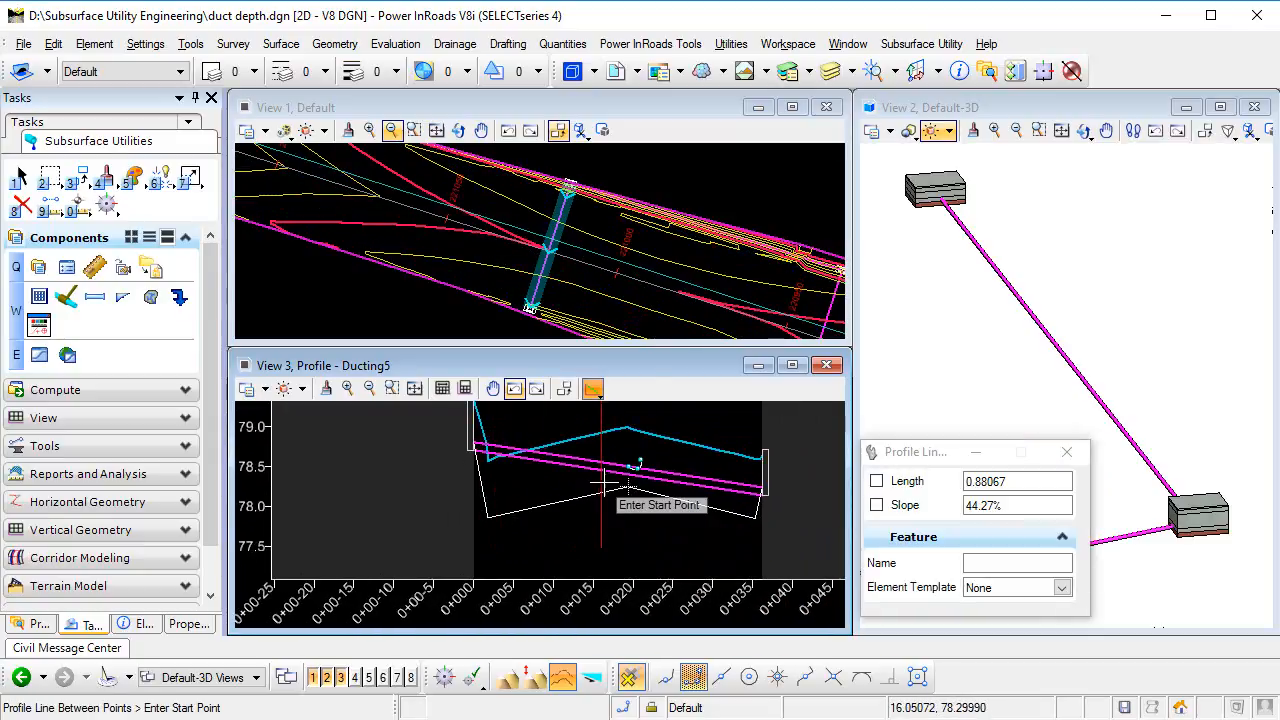
pyautogui.click(595, 392)
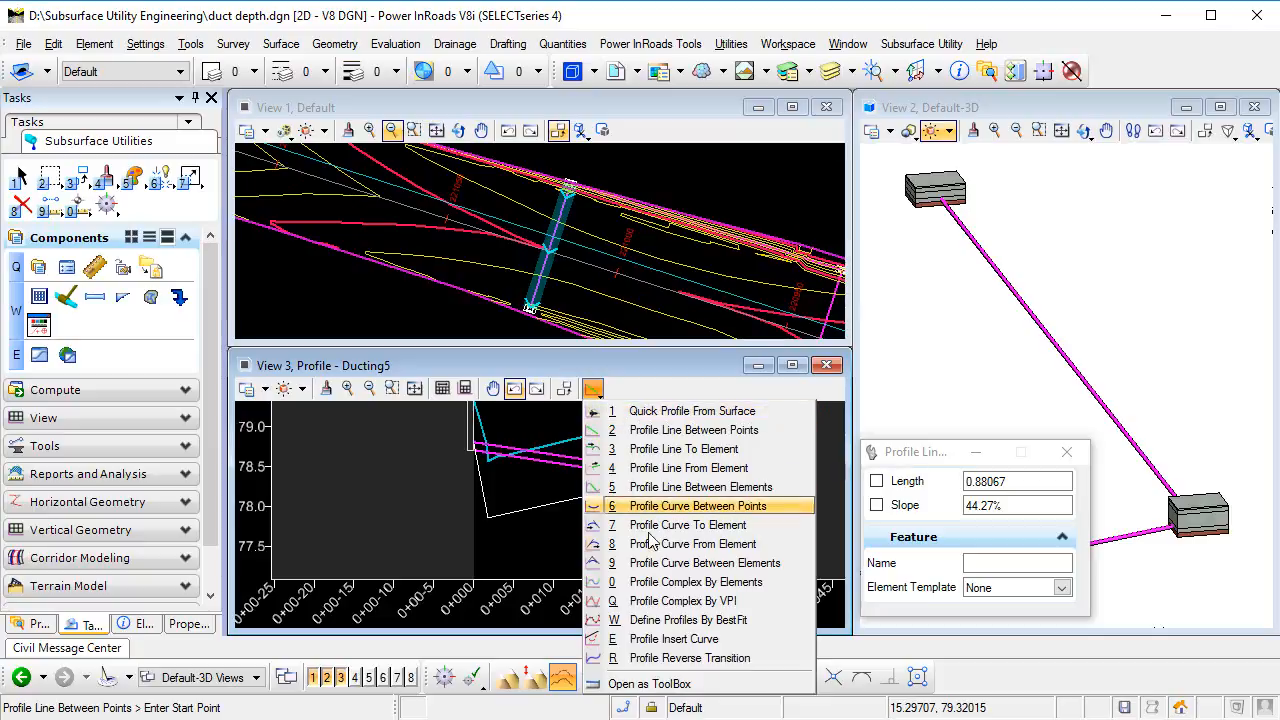
pyautogui.click(690, 582)
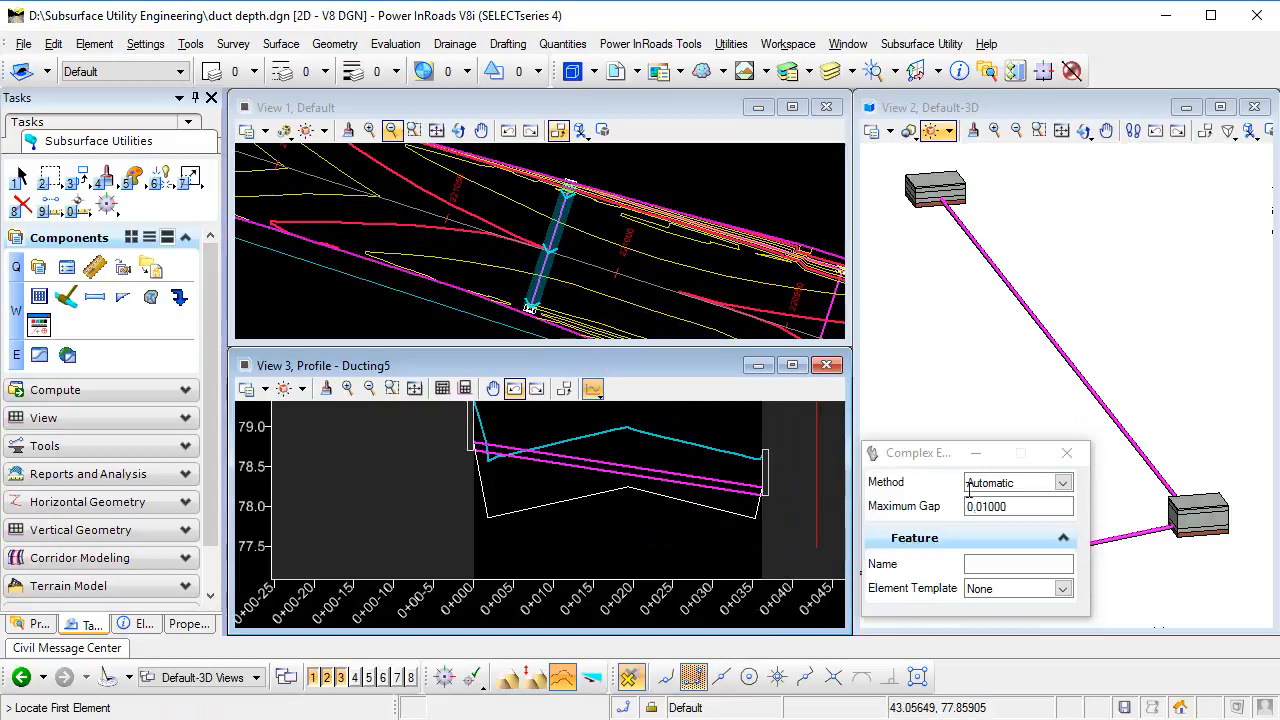
pyautogui.scroll(1, 482, 470)
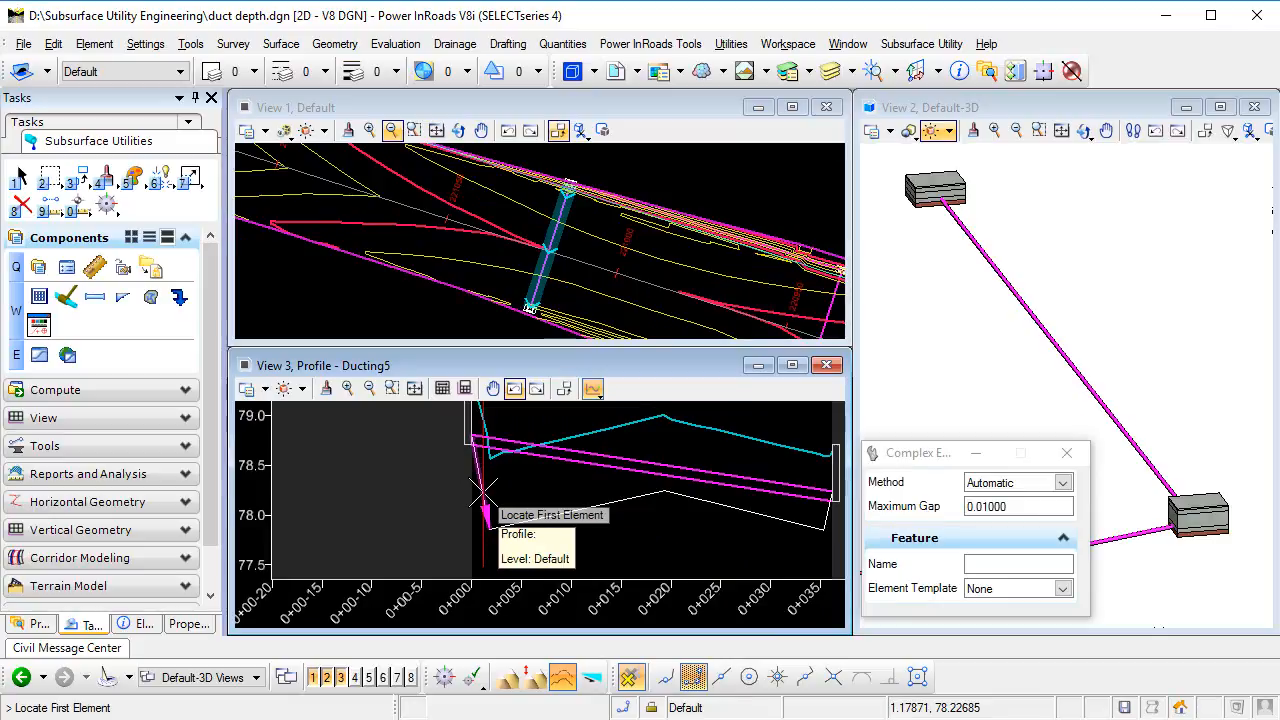
pyautogui.click(484, 490)
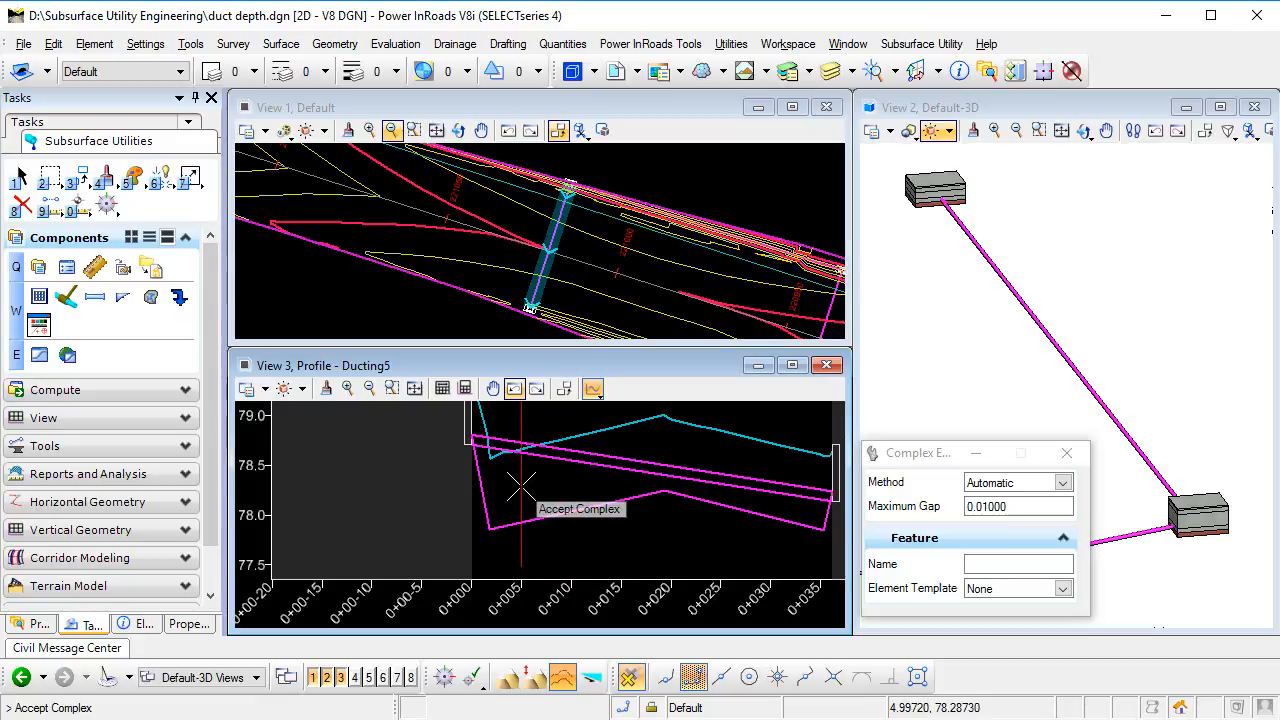
pyautogui.click(664, 530)
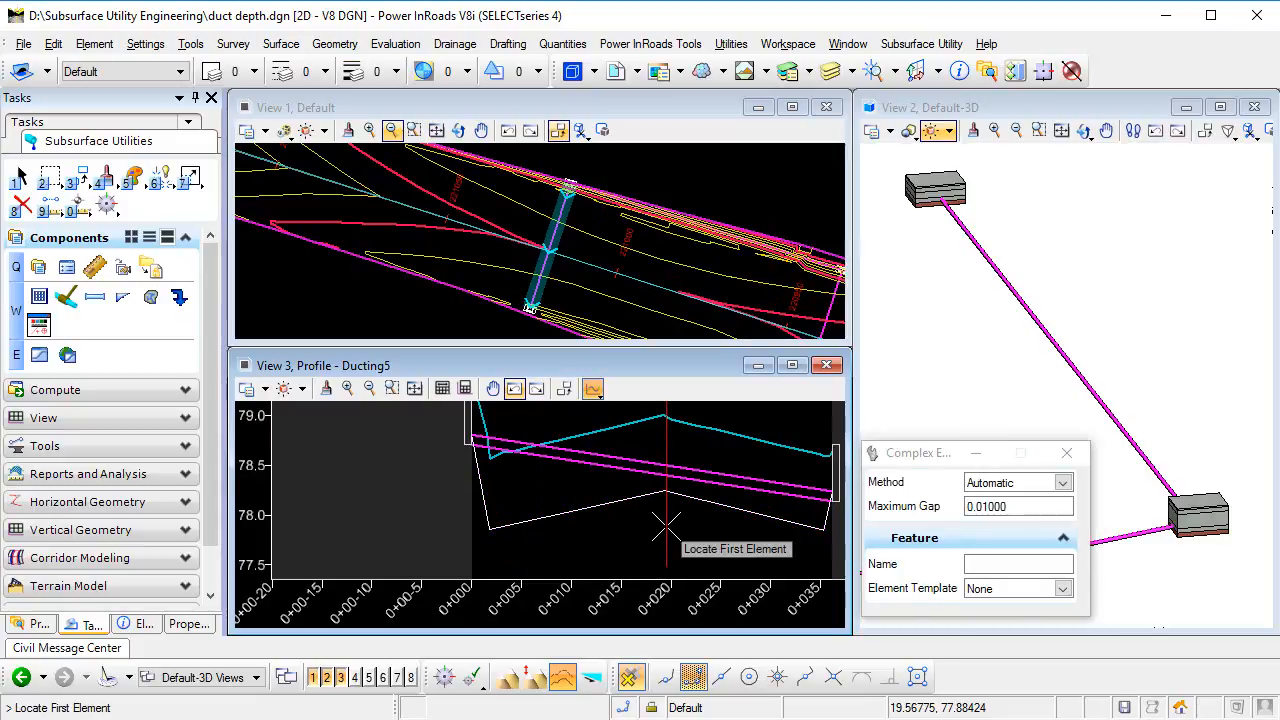
# Set the new complex profile as the active profile of the duct
pyautogui.click(21, 176)
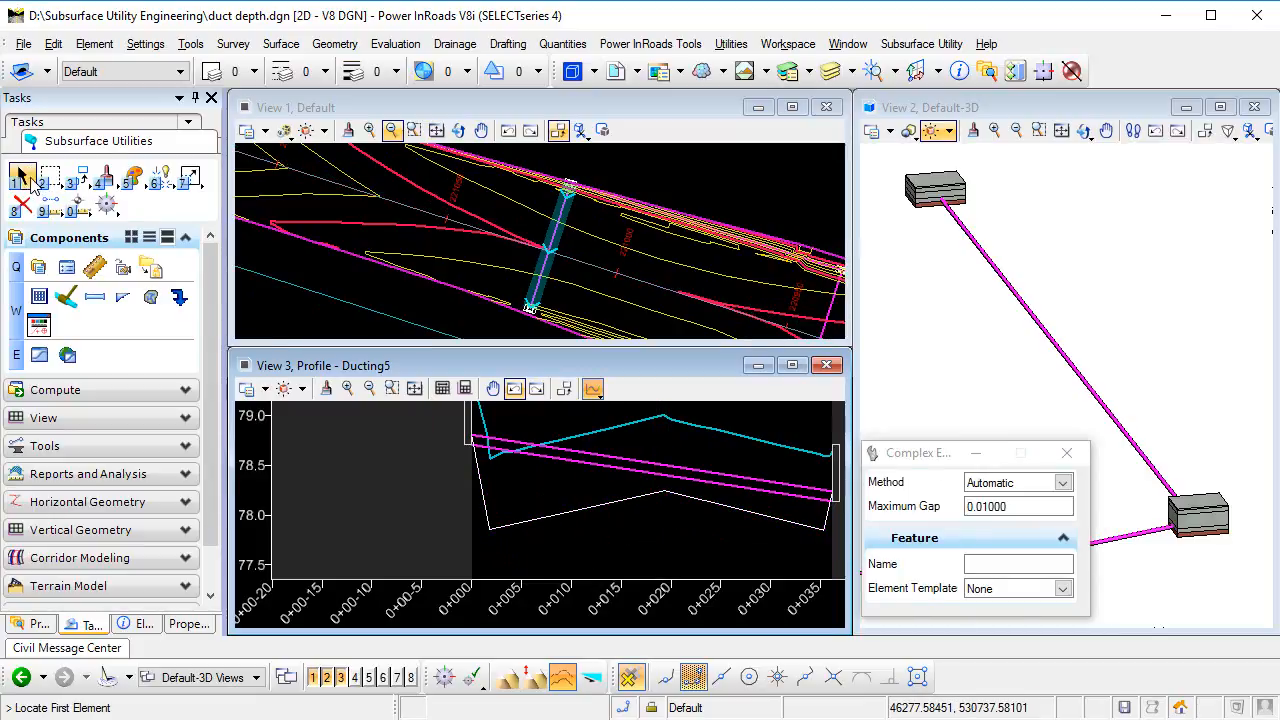
pyautogui.click(609, 506)
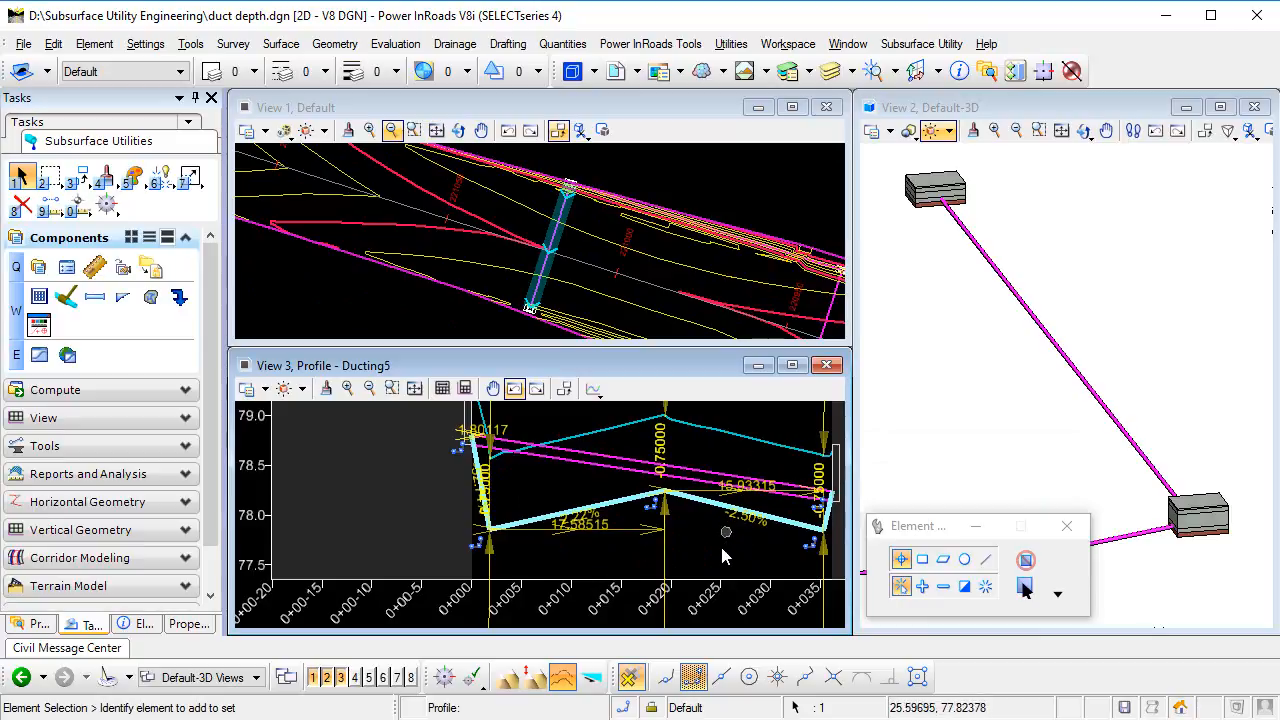
pyautogui.scroll(1, 713, 525)
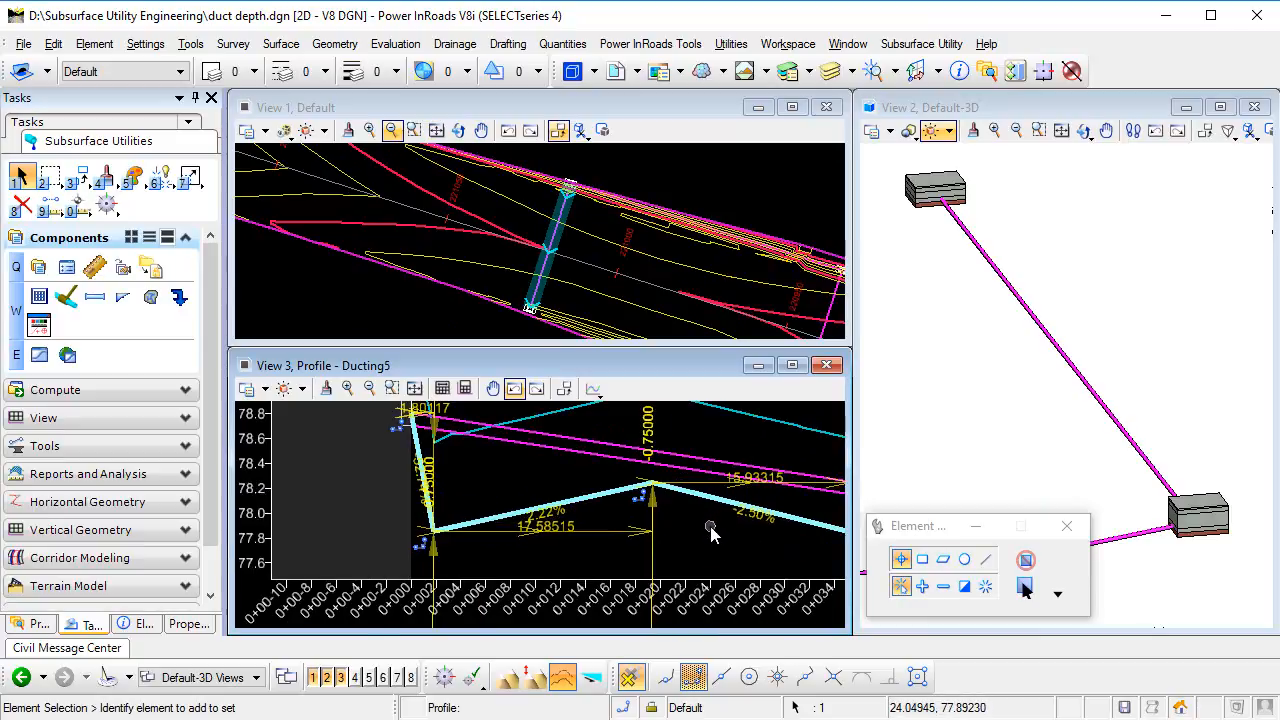
pyautogui.moveTo(708, 526); pyautogui.dragTo(577, 534, button='middle')
pyautogui.scroll(2, 576, 523)
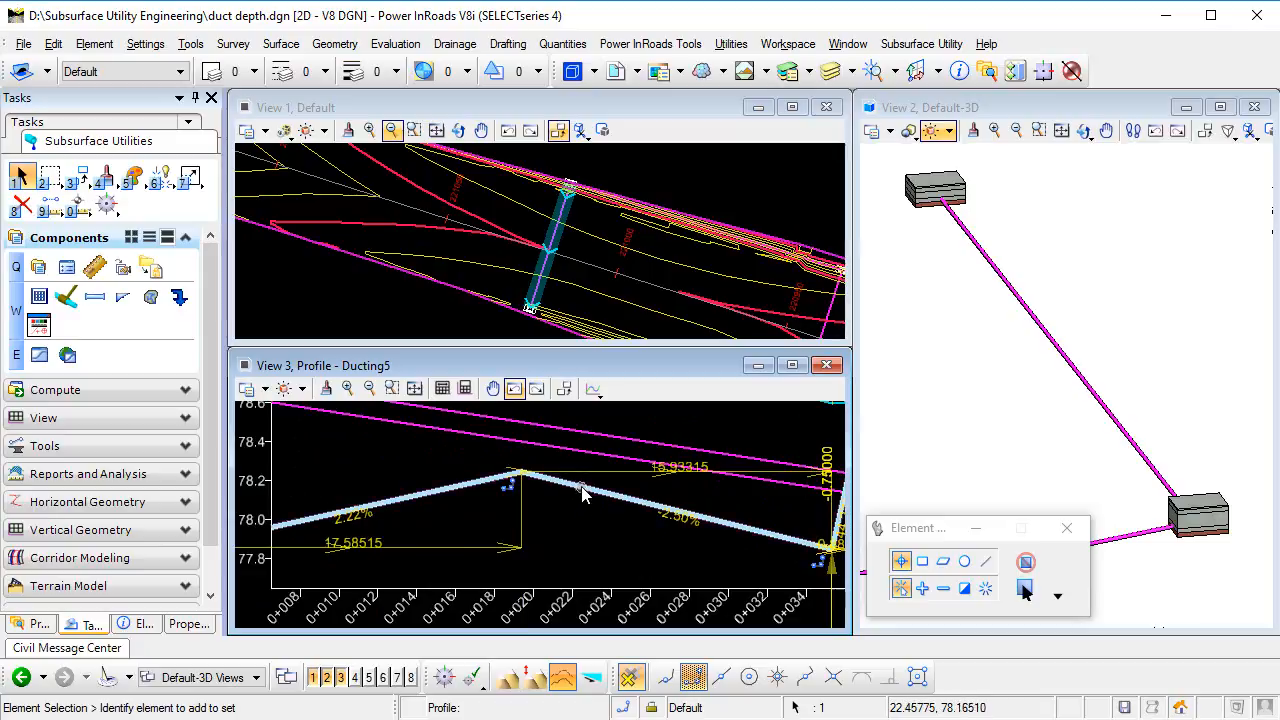
pyautogui.moveTo(584, 495)
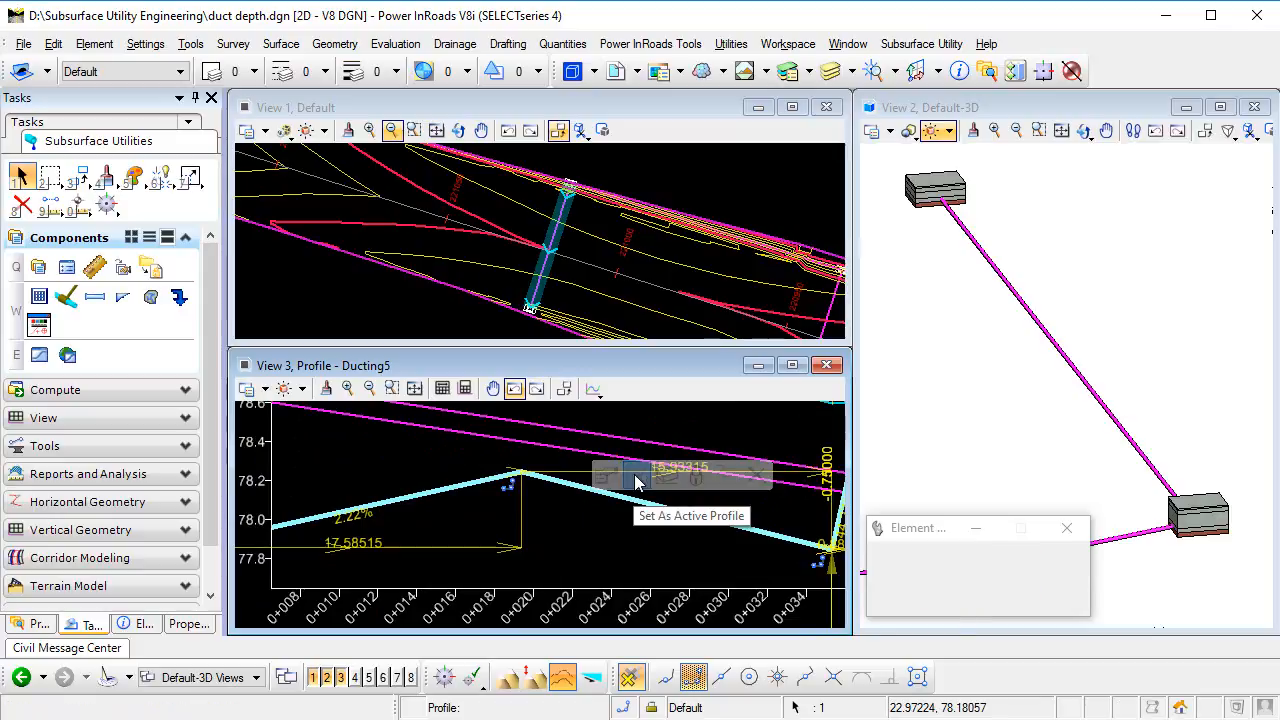
pyautogui.click(637, 478)
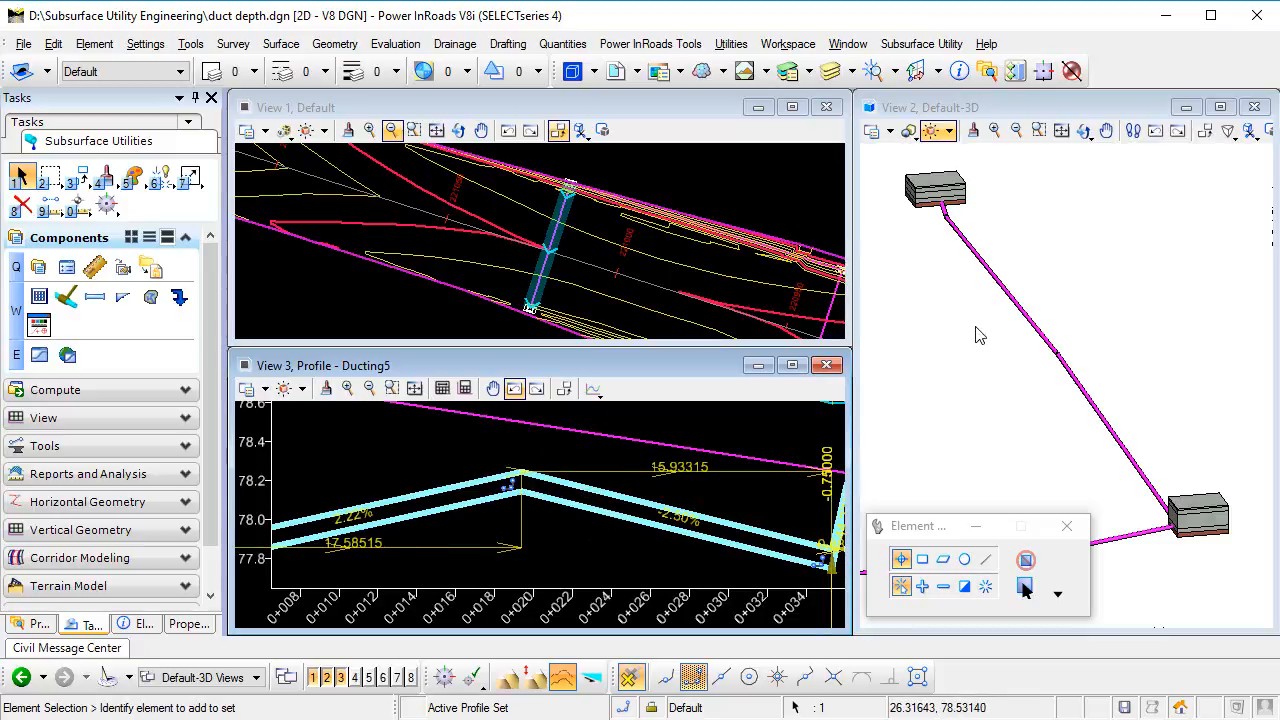
# Examine the reshaped duct between the two chambers in 3D and its full length in the profile view
pyautogui.click(995, 130)
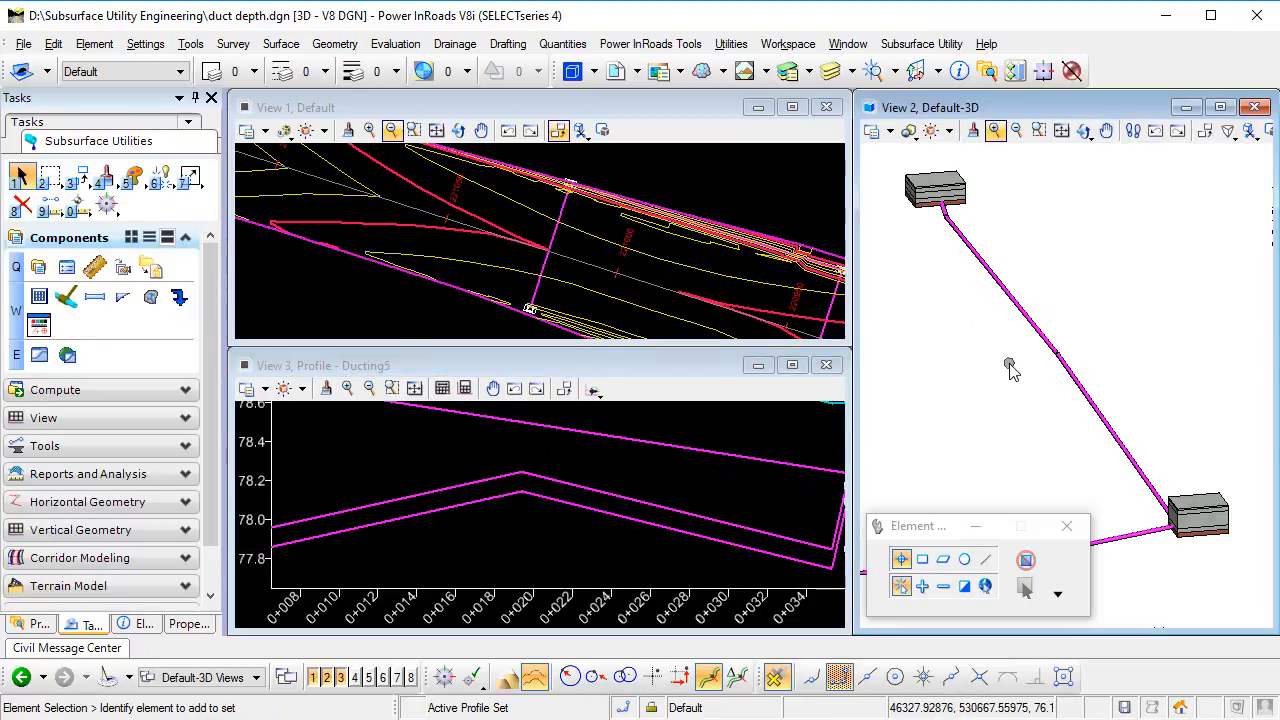
pyautogui.keyDown('shift'); pyautogui.middleClick(1008, 365); pyautogui.keyUp('shift')
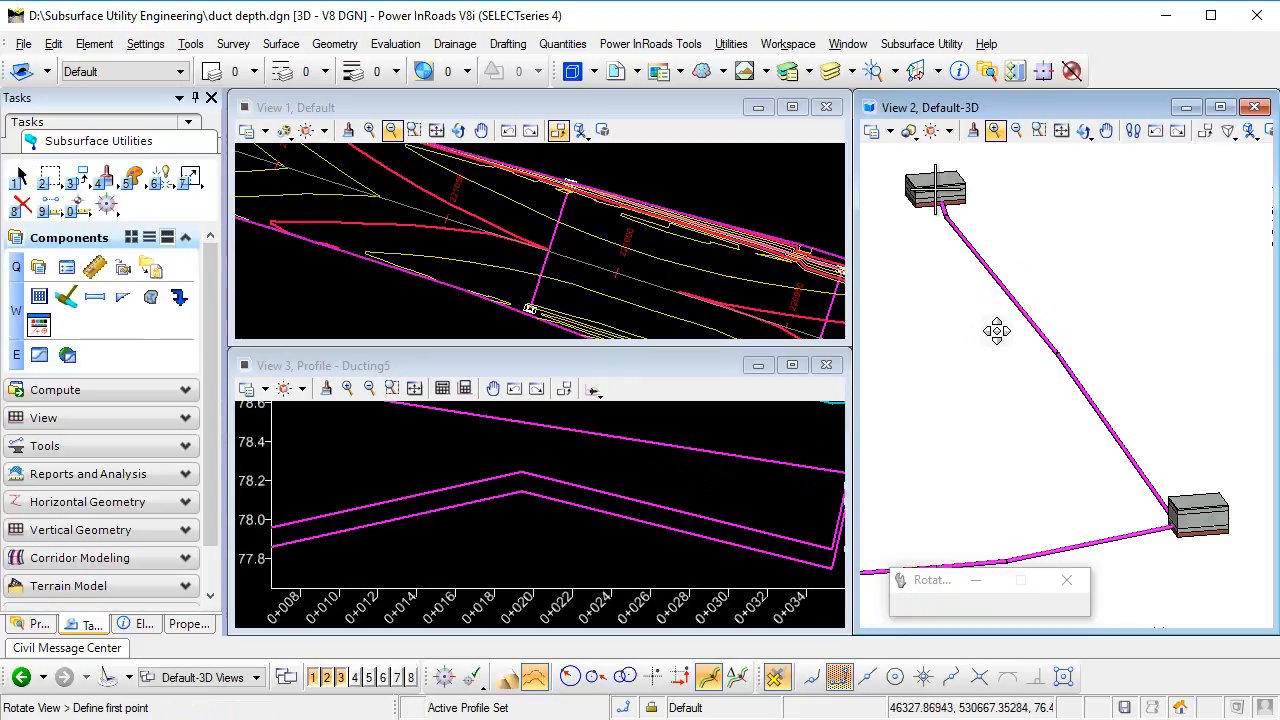
pyautogui.click(1057, 353)
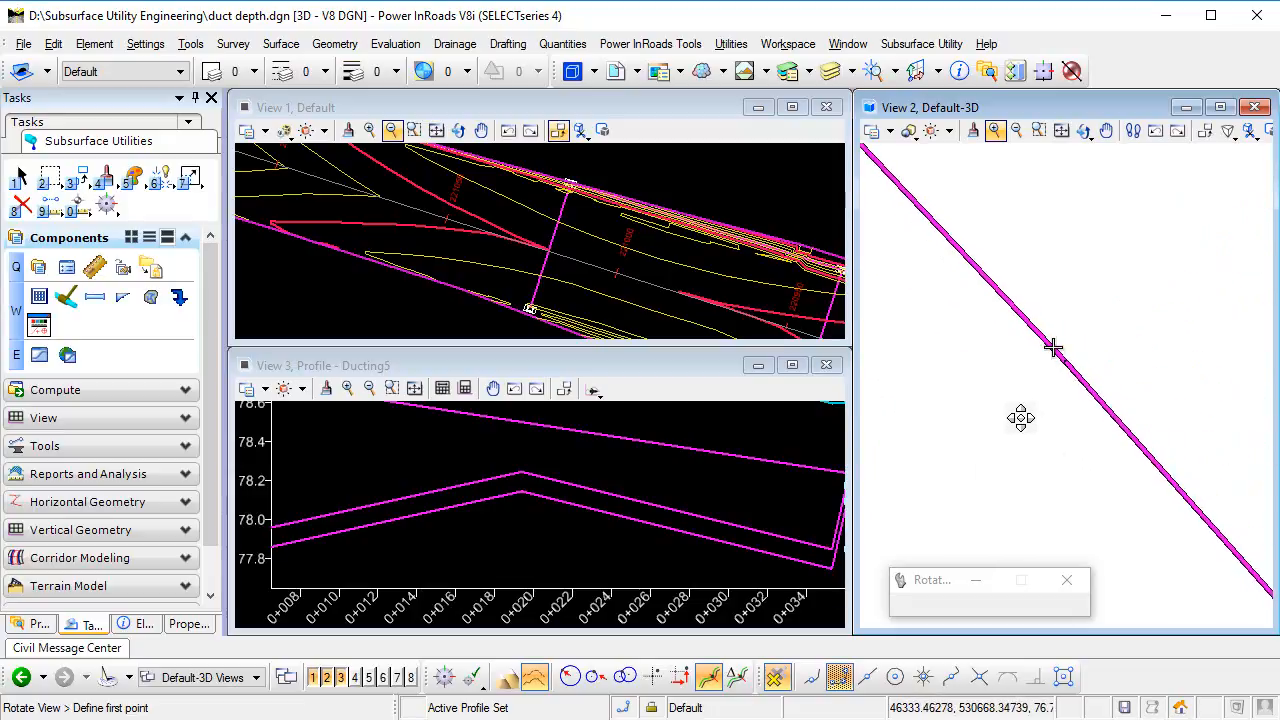
pyautogui.keyDown('shift'); pyautogui.moveTo(983, 340); pyautogui.dragTo(983, 340, button='middle'); pyautogui.keyUp('shift')
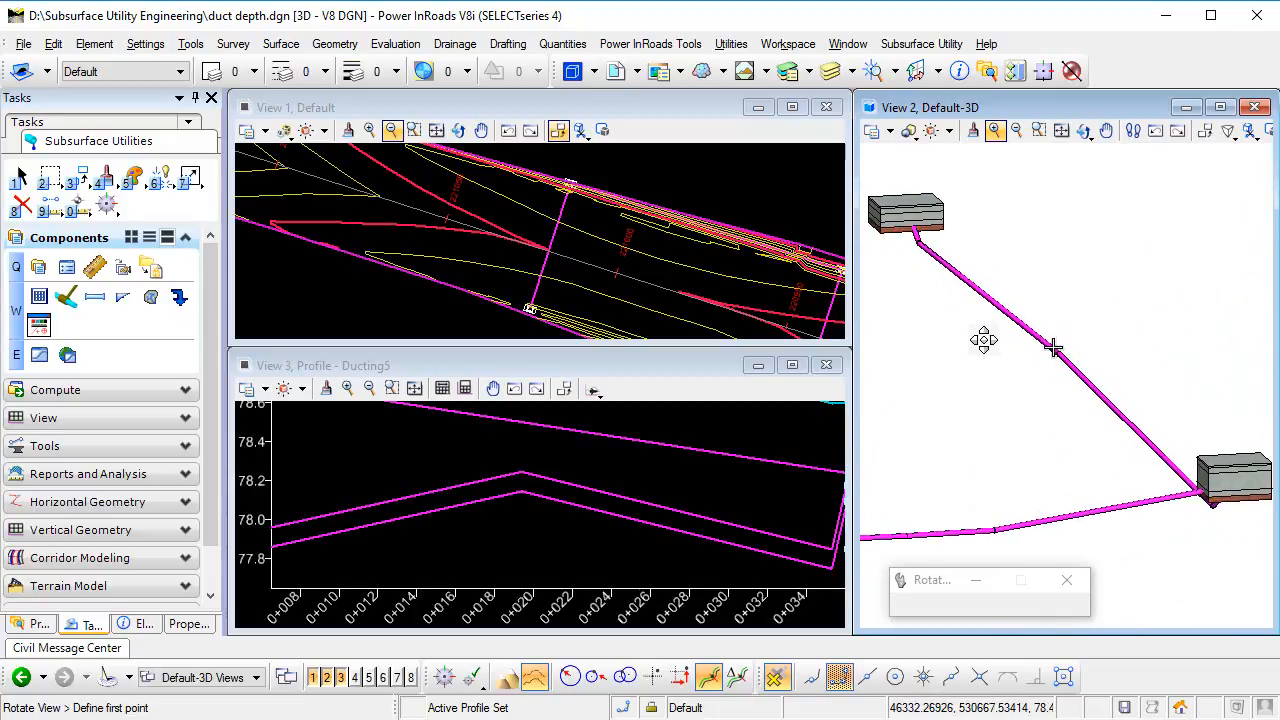
pyautogui.click(652, 470)
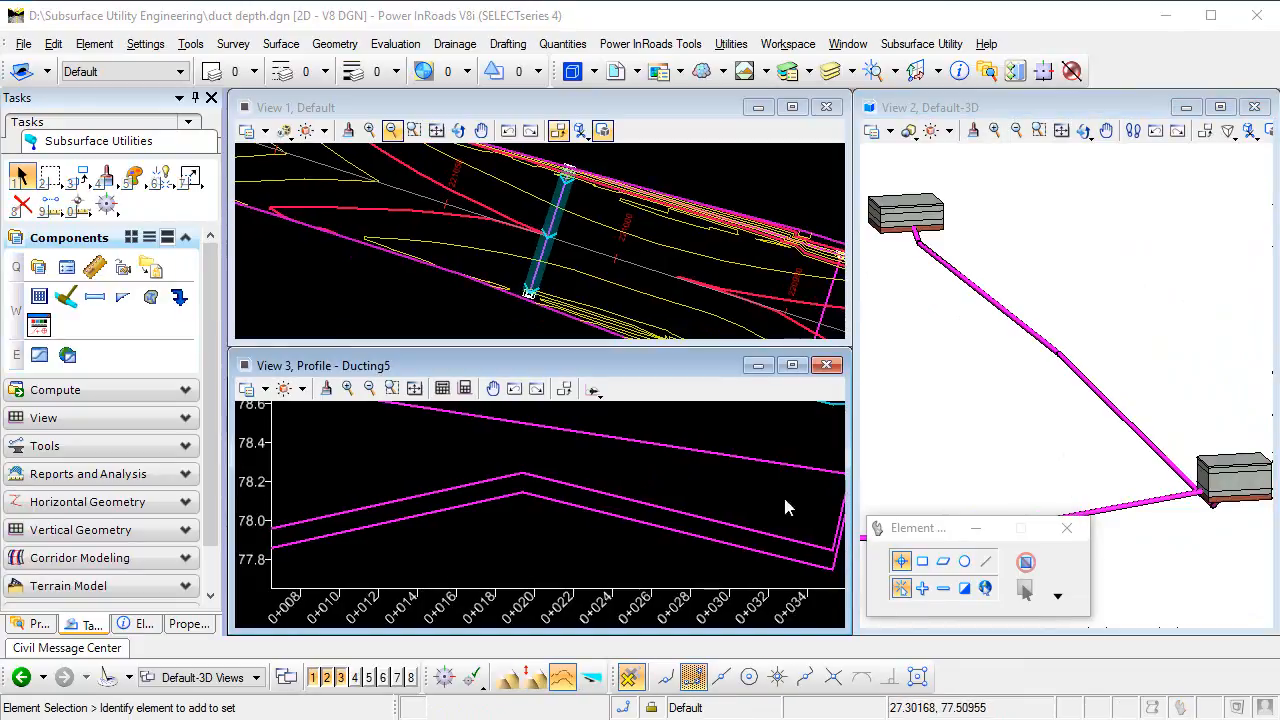
pyautogui.scroll(-1, 625, 483)
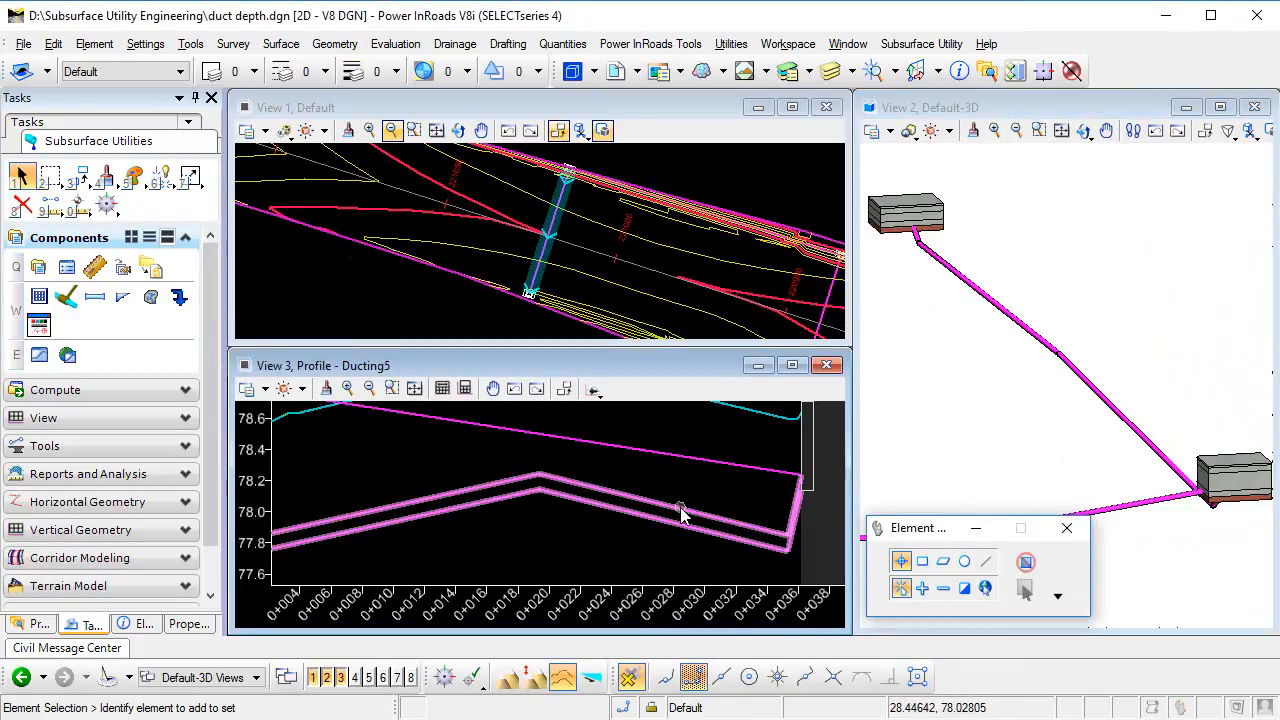
pyautogui.scroll(-1, 630, 478)
pyautogui.moveTo(586, 446); pyautogui.dragTo(602, 467, button='middle')
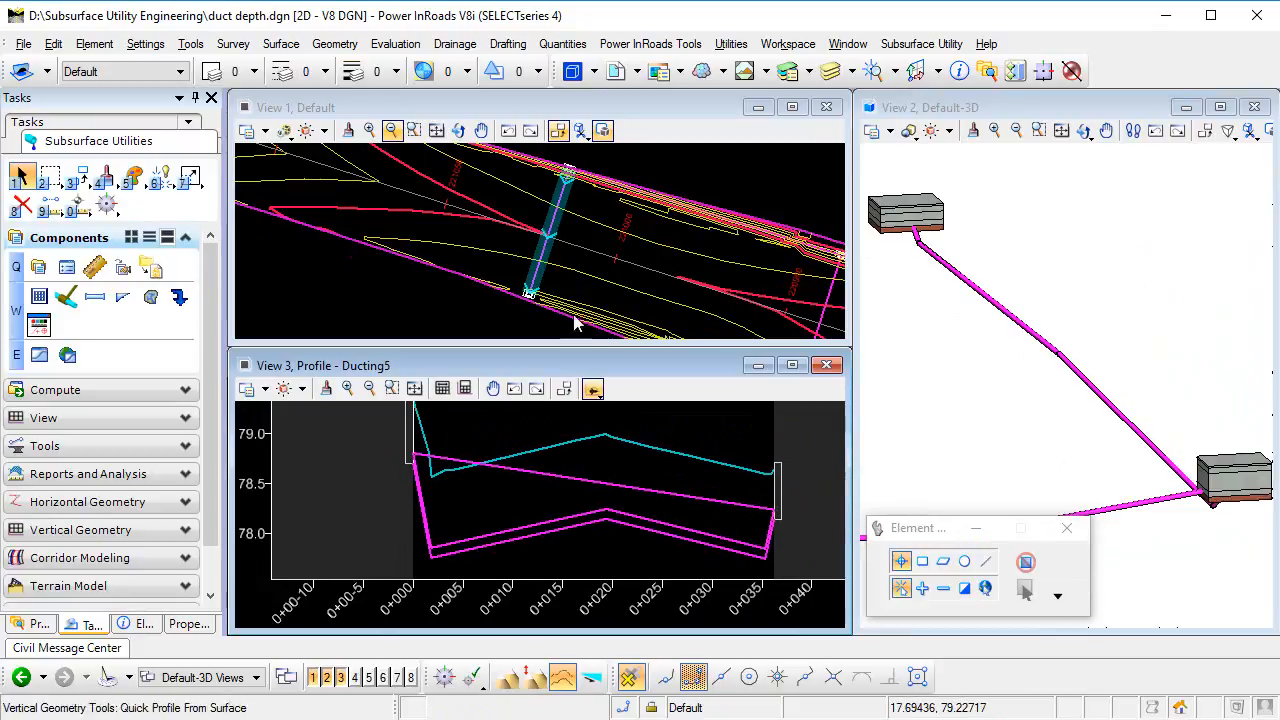
# Move the chamber at the duct's start node by setting its station to 221+017.000 in the plan view
pyautogui.click(600, 106)
pyautogui.scroll(4, 590, 175)
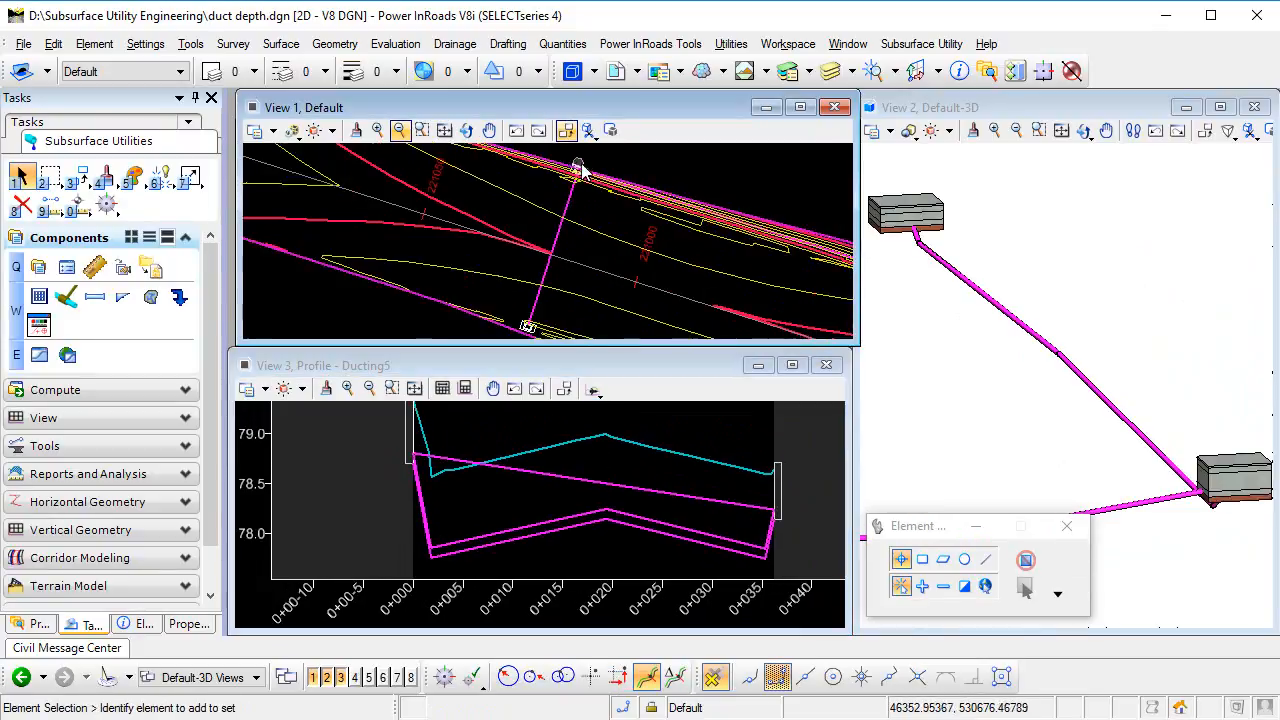
pyautogui.scroll(4, 545, 240)
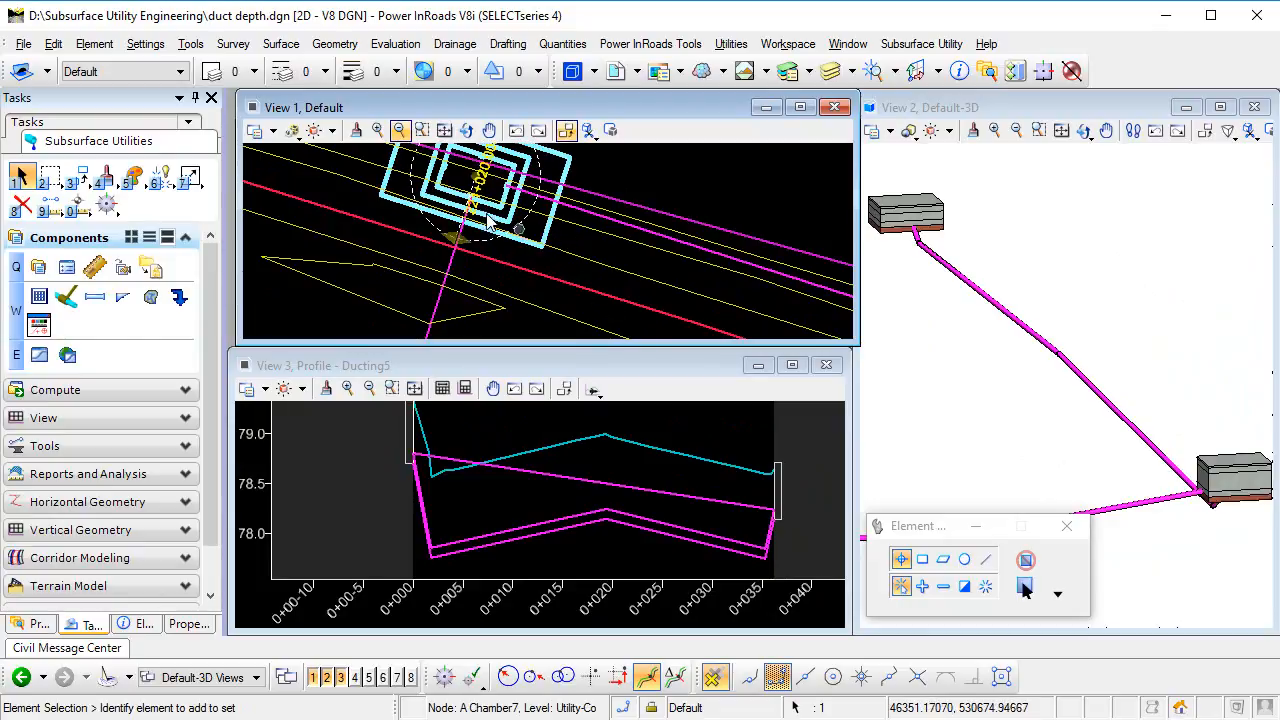
pyautogui.moveTo(496, 208); pyautogui.dragTo(548, 265, button='middle')
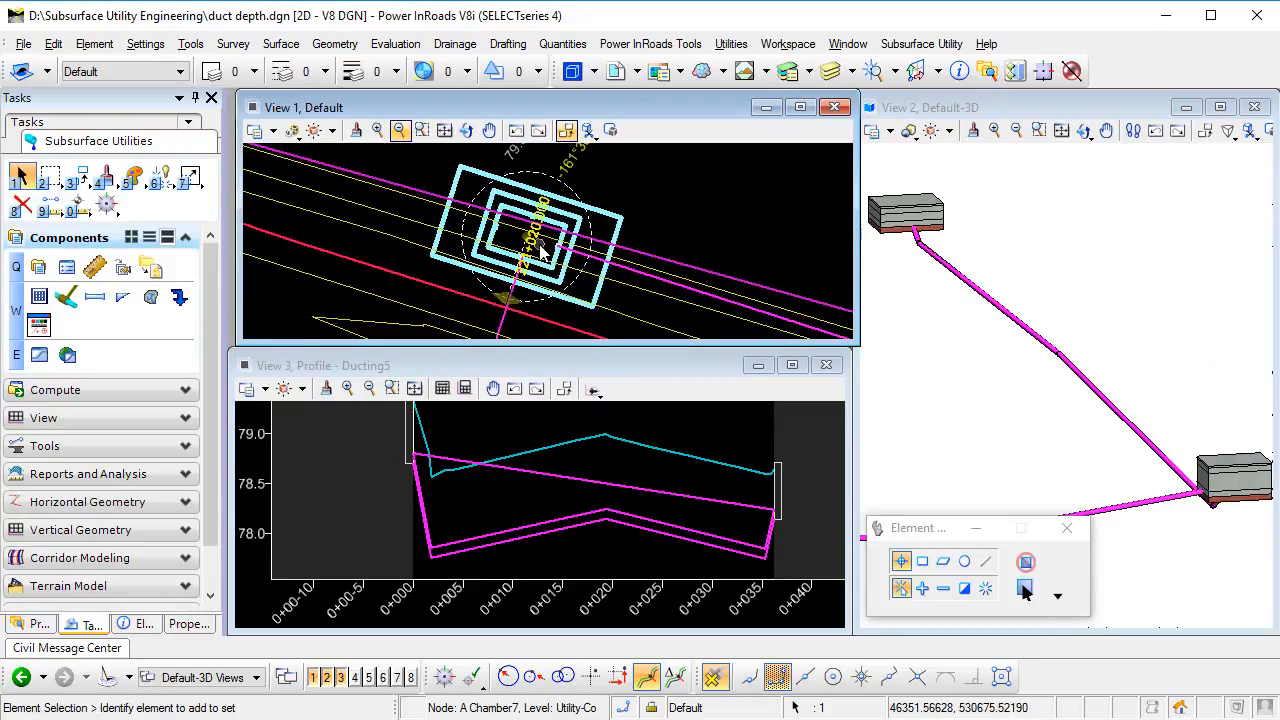
pyautogui.click(537, 251)
pyautogui.click(592, 271)
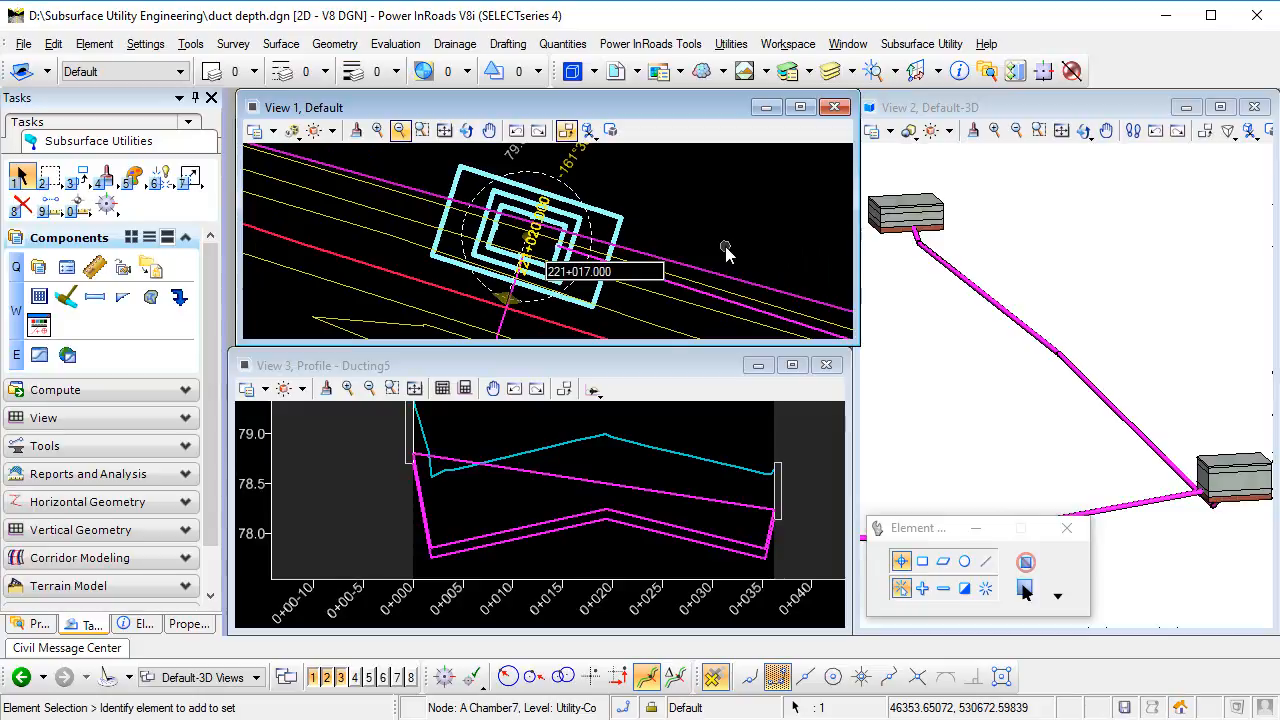
pyautogui.press('Return')
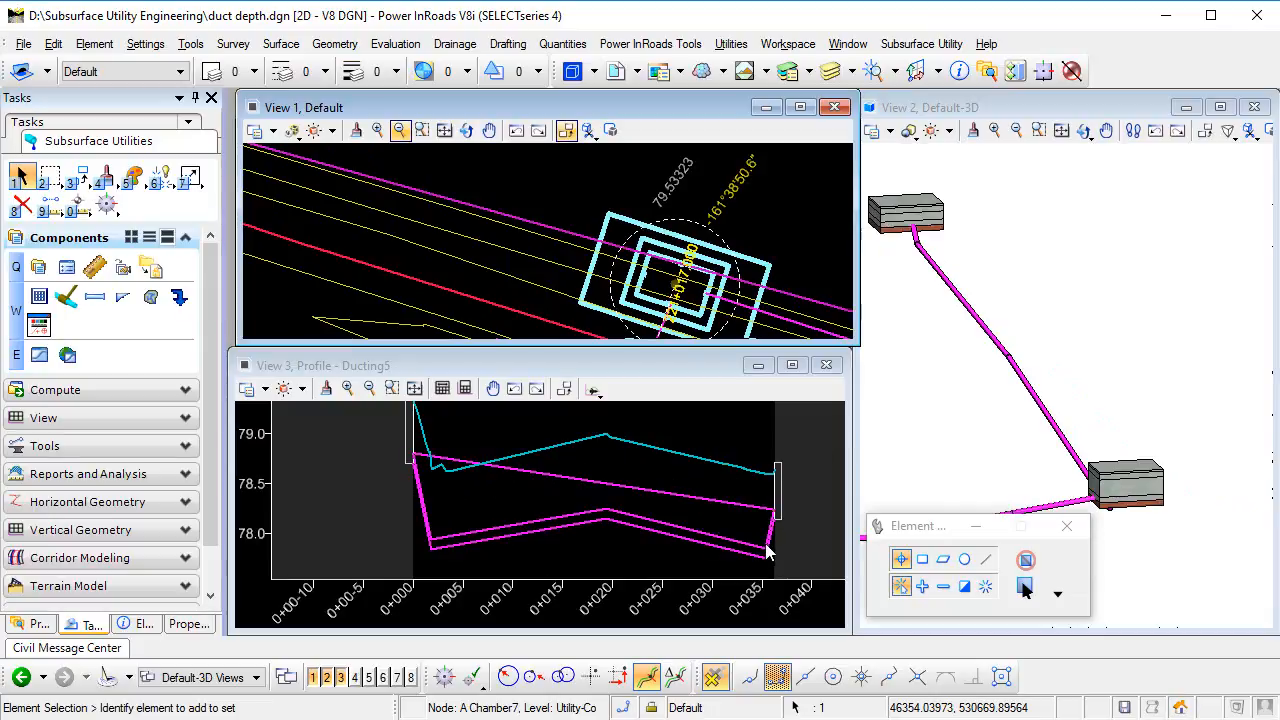
# Select the duct's active profile to check its offsets from the terrain with the chamber at its new station
pyautogui.click(530, 496)
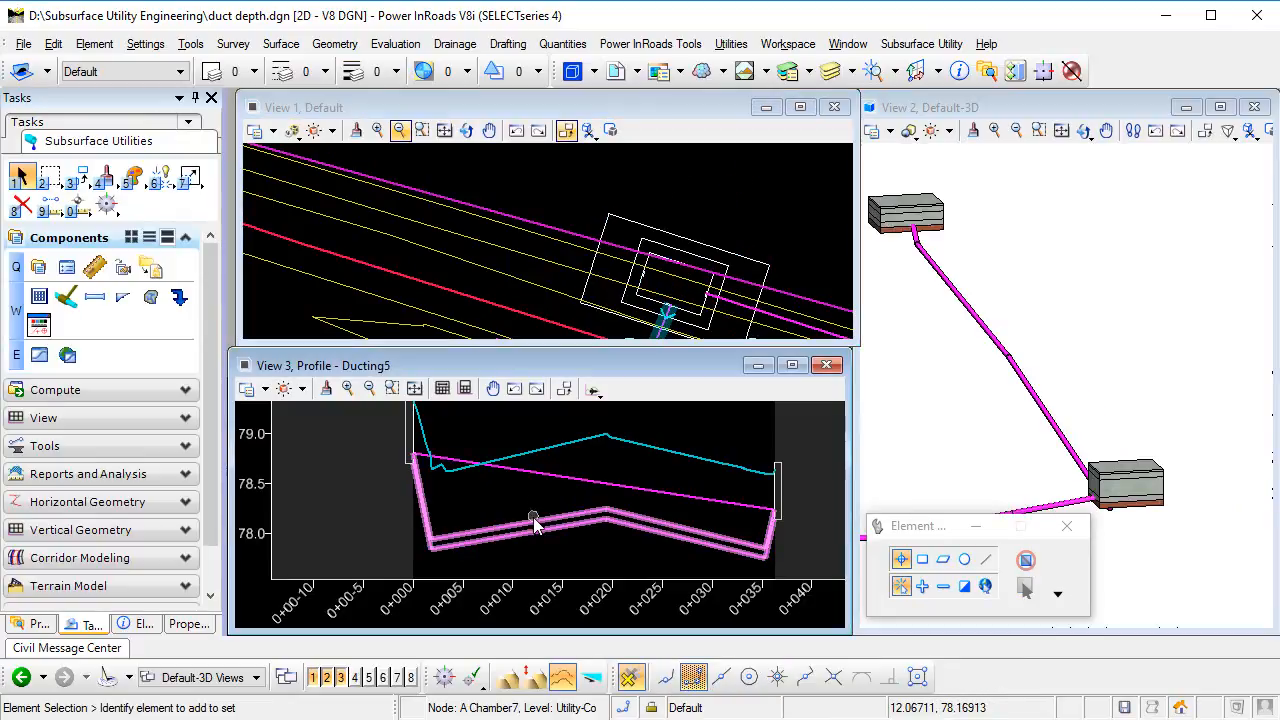
pyautogui.click(534, 522)
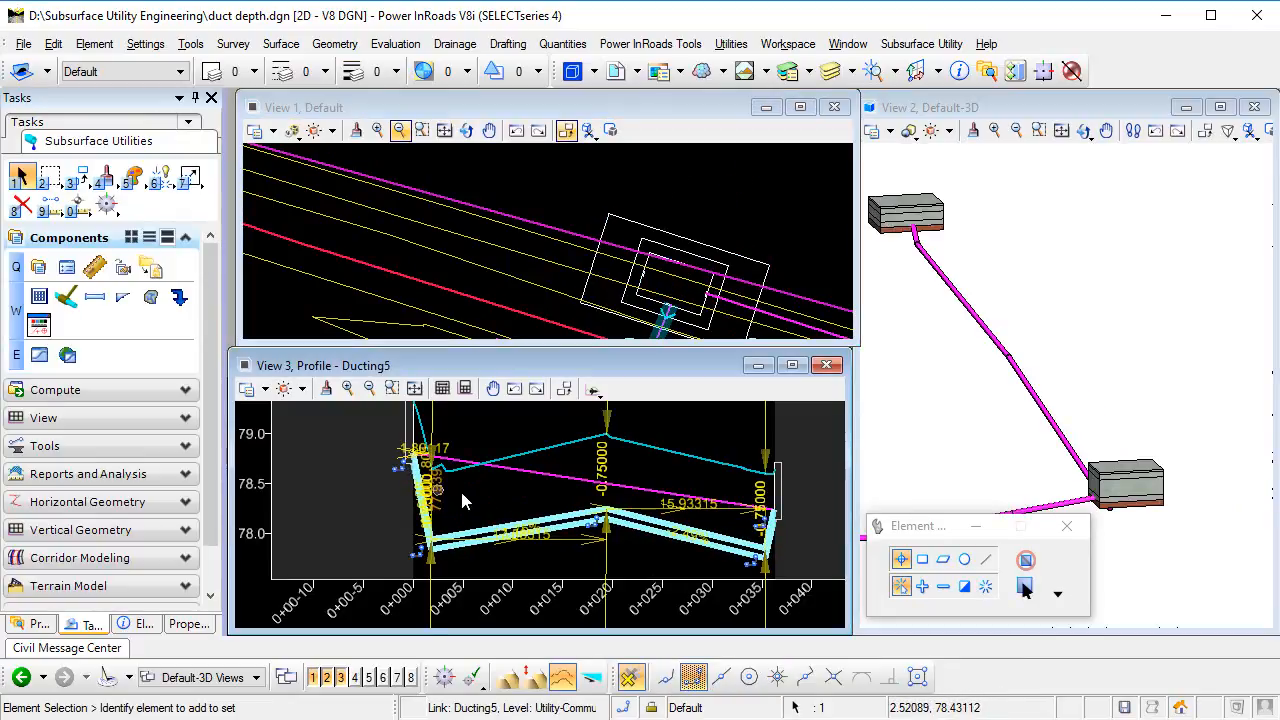